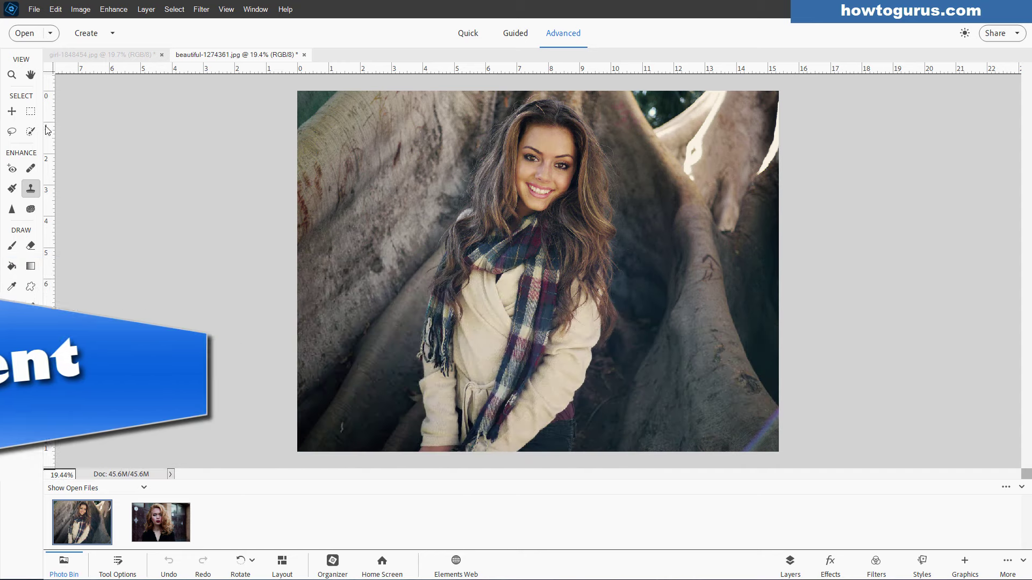
- Select the Move tool and flip between the redhead and brunette photos, ending on the brunette
key(v)
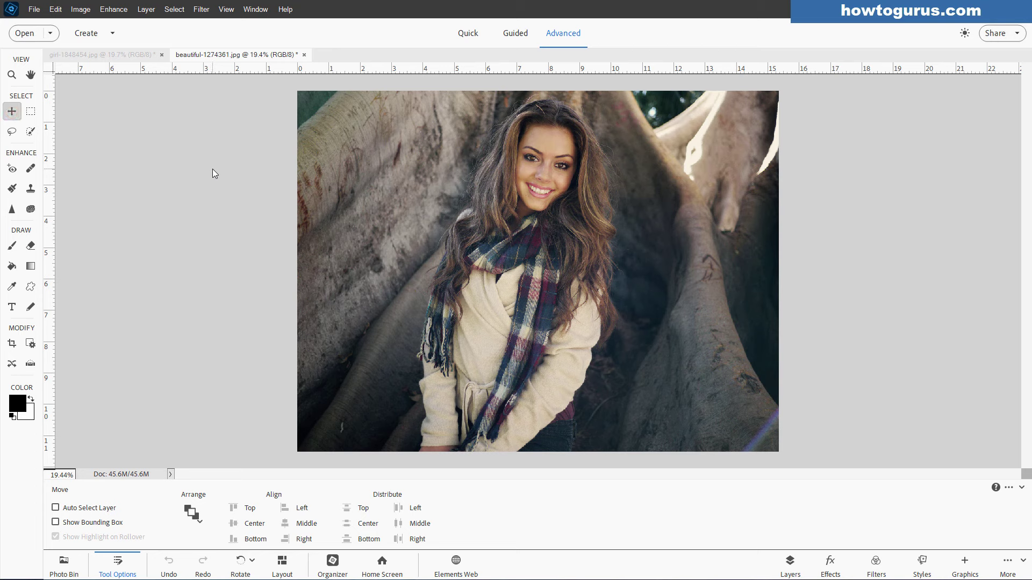
click(64, 564)
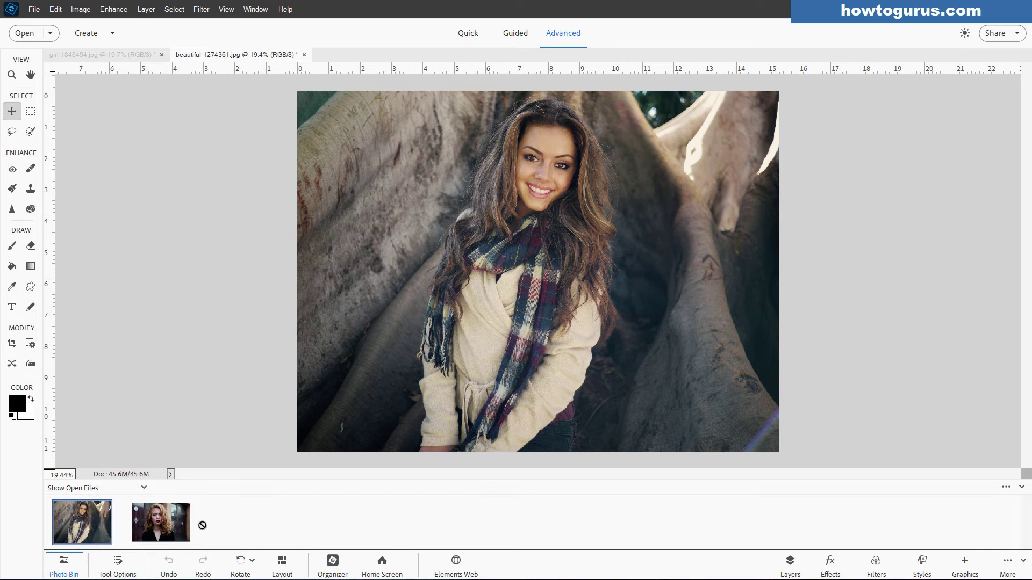
click(173, 520)
click(74, 520)
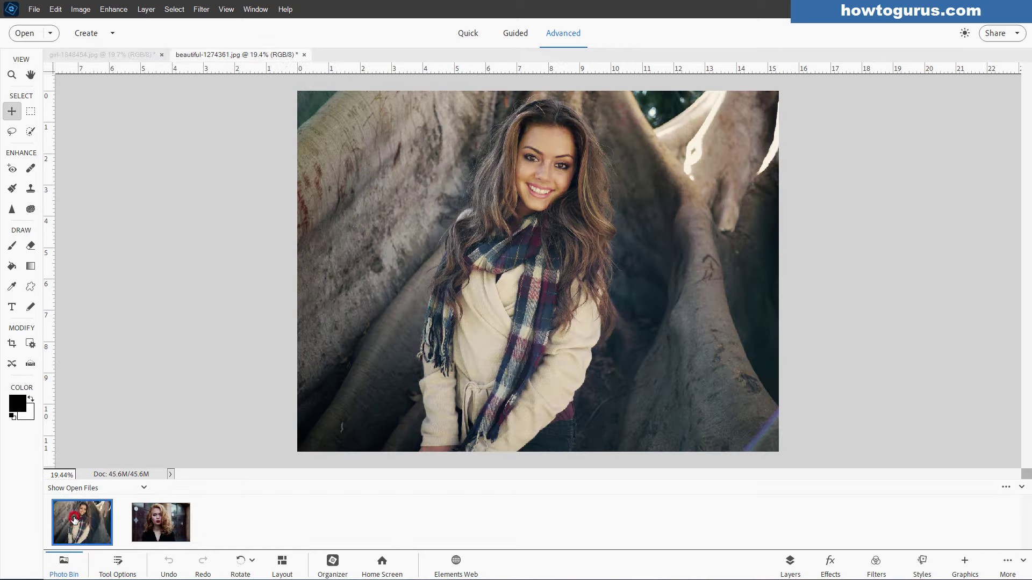
click(150, 521)
click(94, 519)
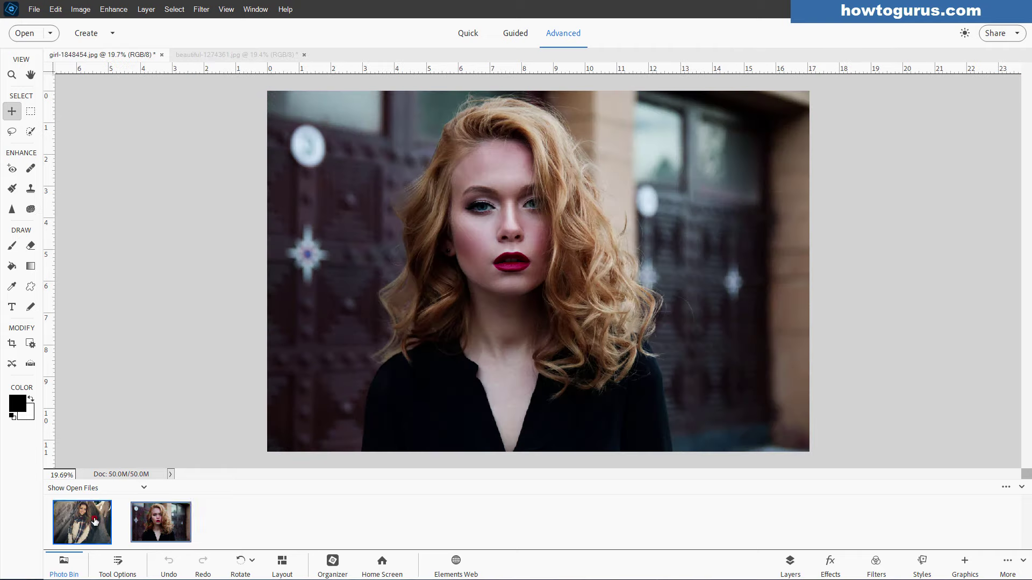
click(136, 54)
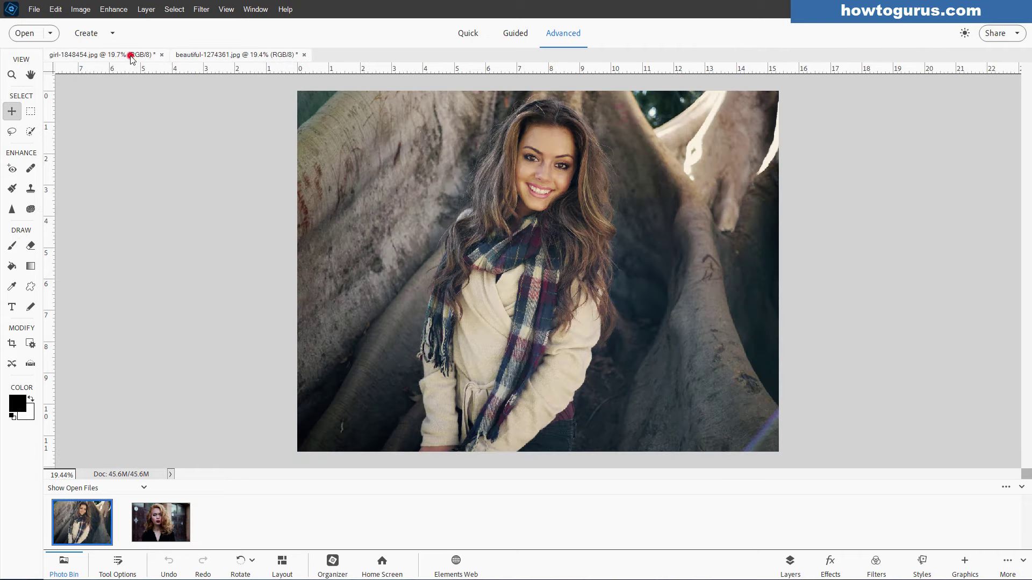
click(195, 55)
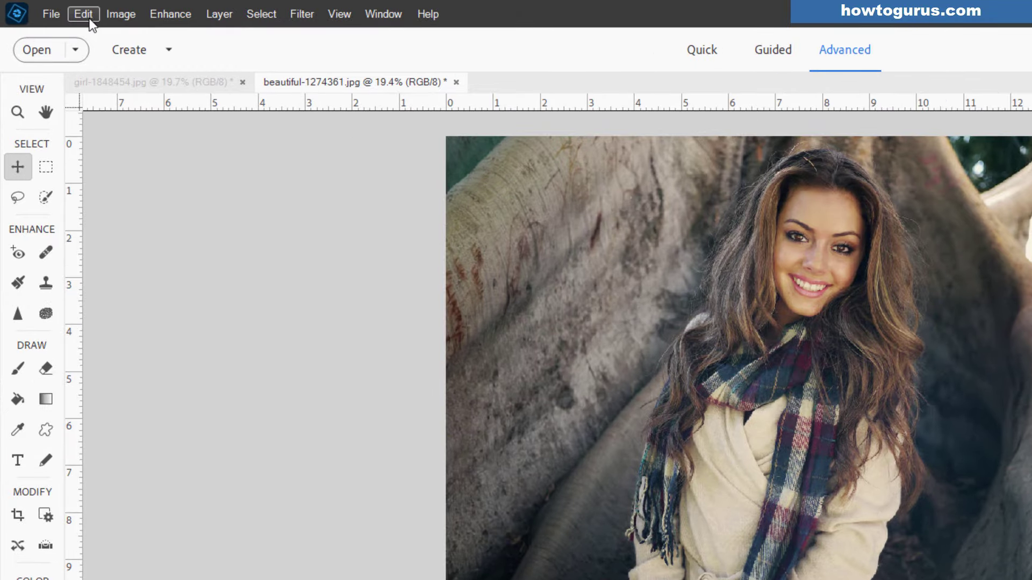
click(86, 18)
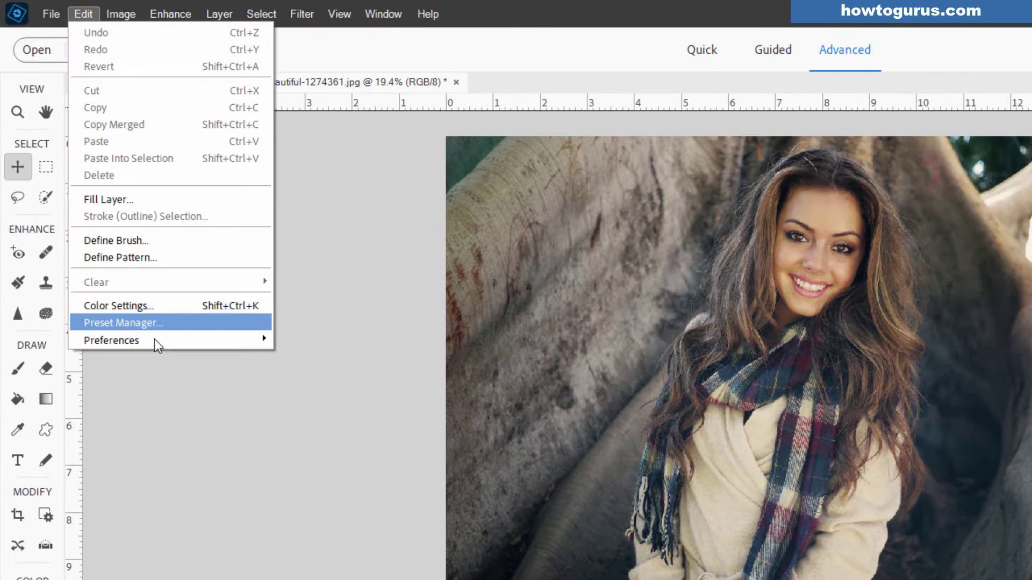
mouse_move(155, 341)
click(301, 340)
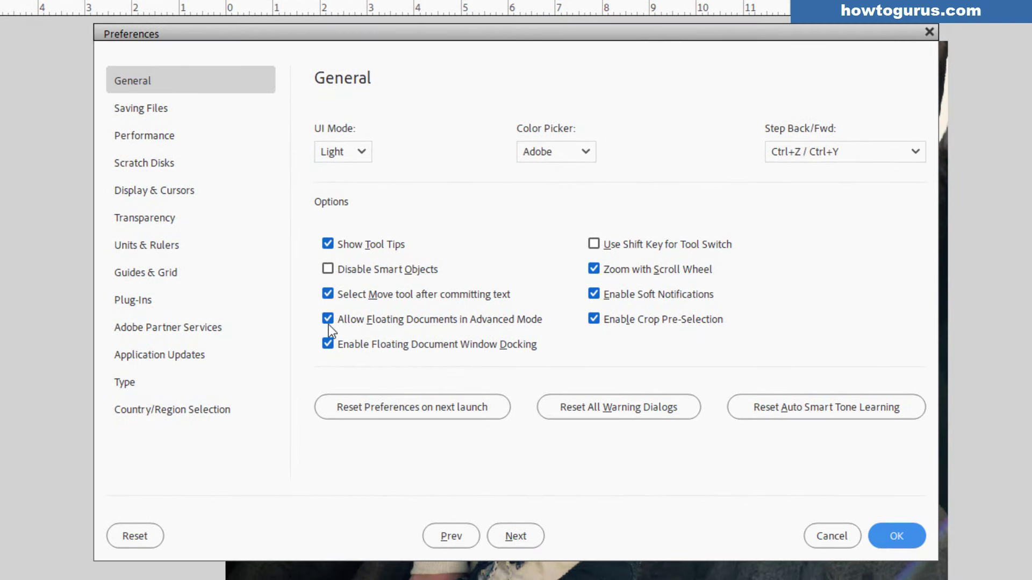
click(884, 534)
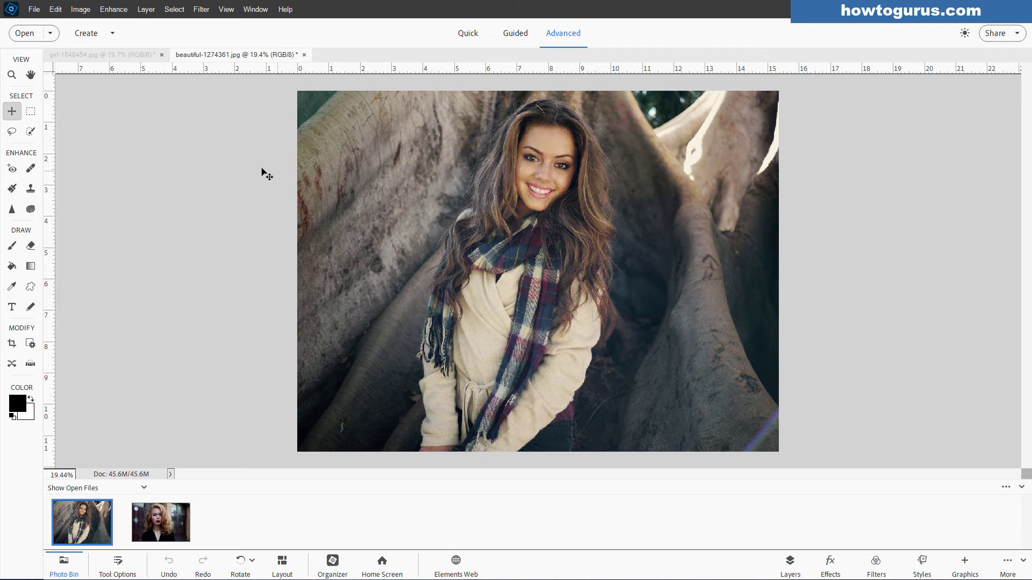
- Float the brunette and redhead photos out of the tab bar into their own windows
drag(231, 55, 258, 162)
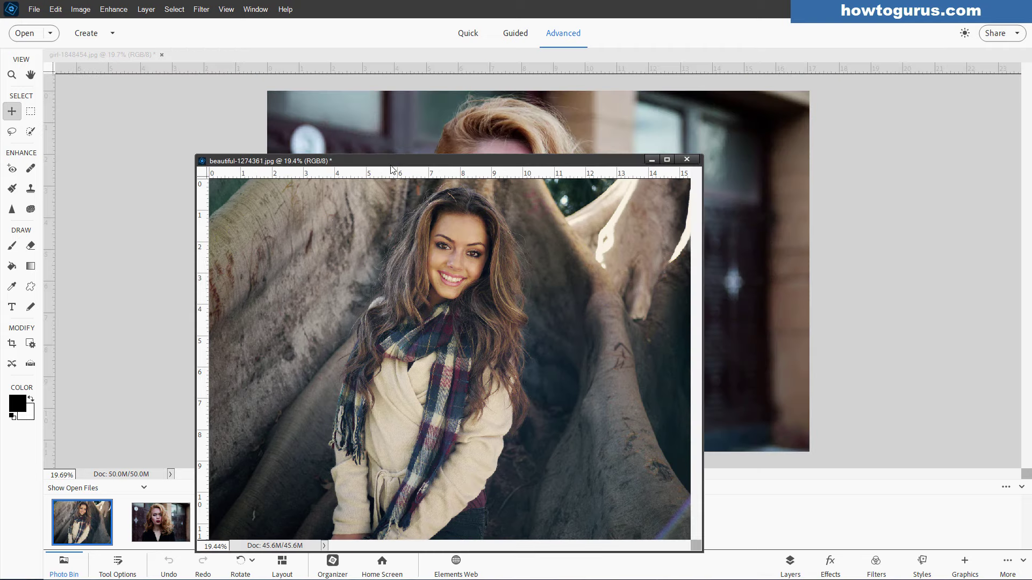
drag(391, 163, 630, 127)
drag(127, 54, 251, 72)
- Maximise and restore the brunette window, then nudge it right so it overlaps the redhead
click(639, 124)
double_click(639, 123)
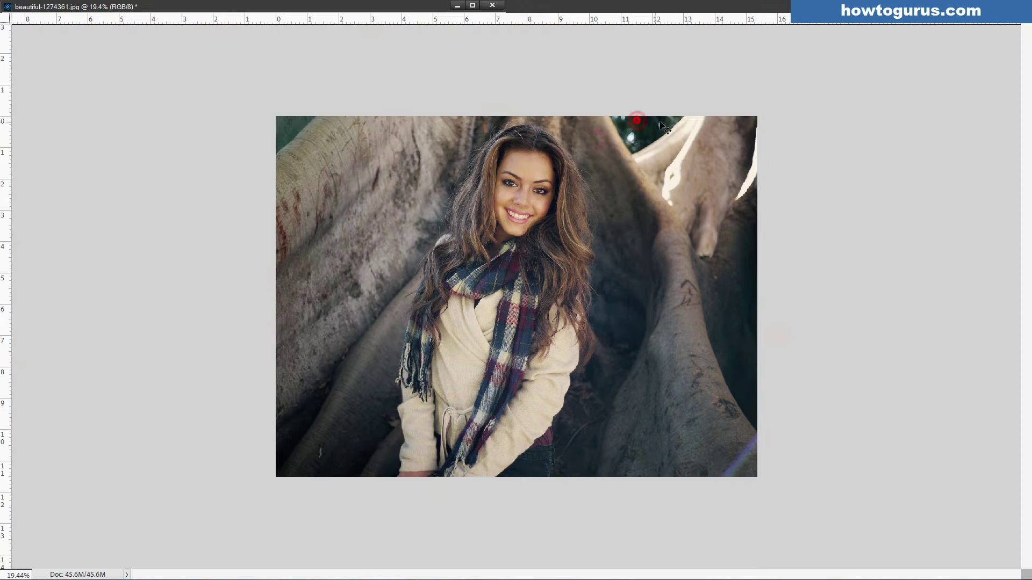
double_click(645, 5)
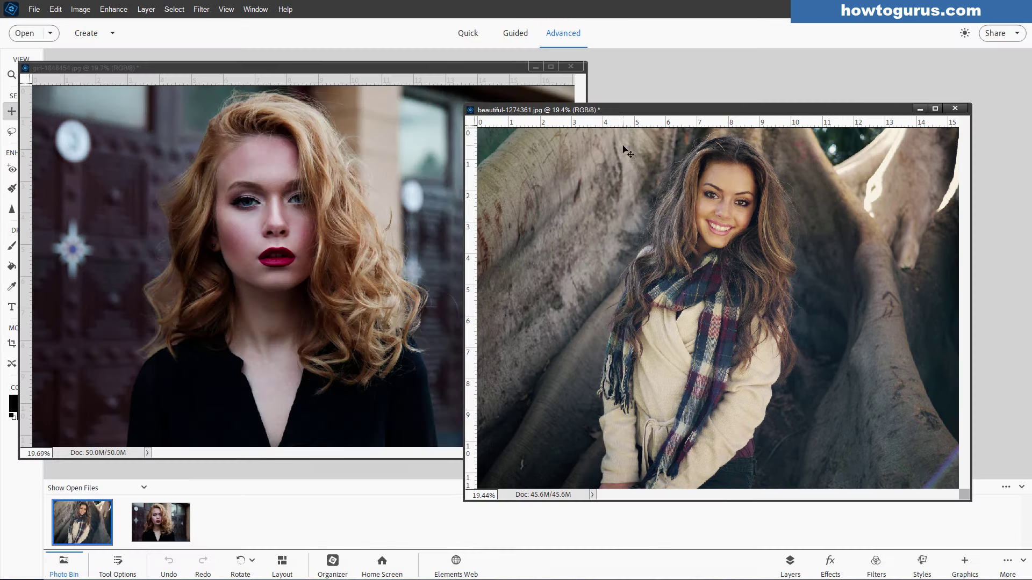
double_click(679, 110)
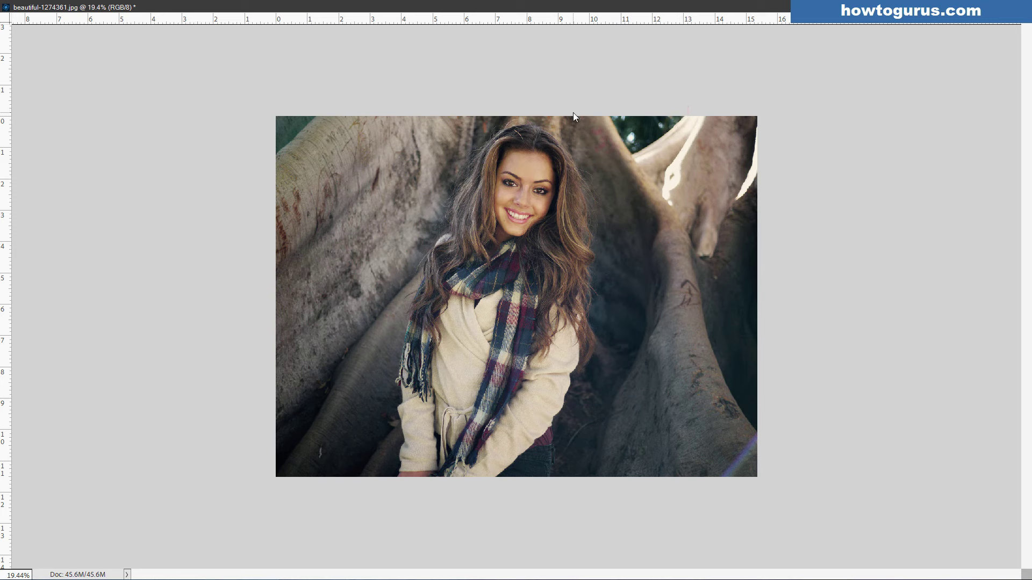
click(596, 75)
double_click(612, 8)
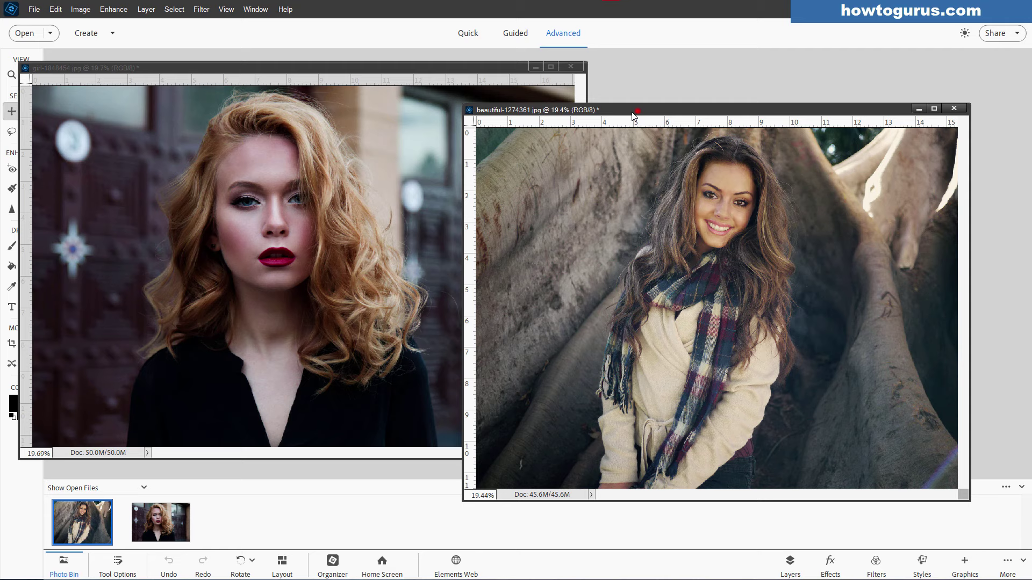
mouse_move(639, 110)
mouse_down()
mouse_move(621, 123)
mouse_move(643, 126)
mouse_up()
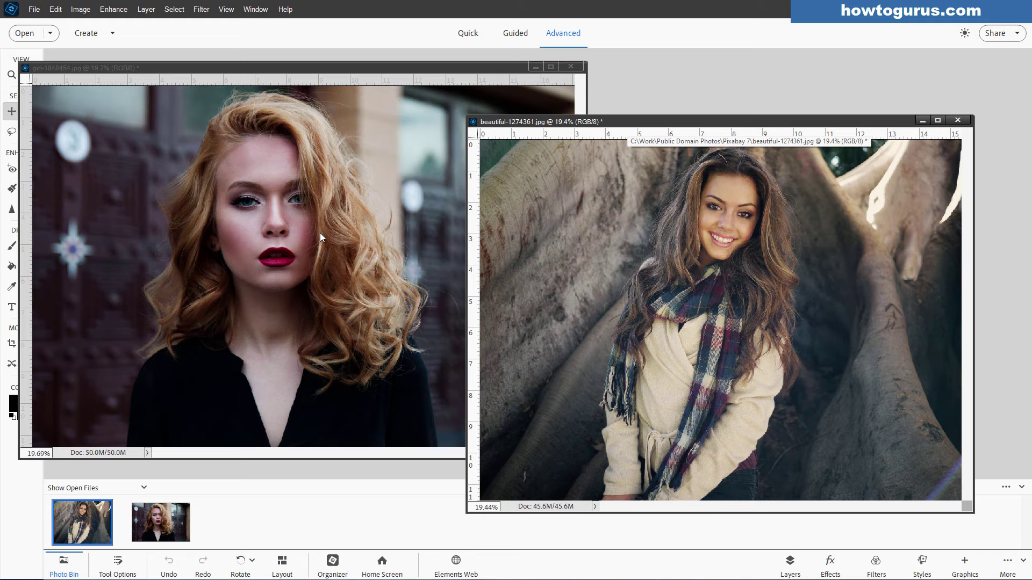
drag(617, 123, 588, 116)
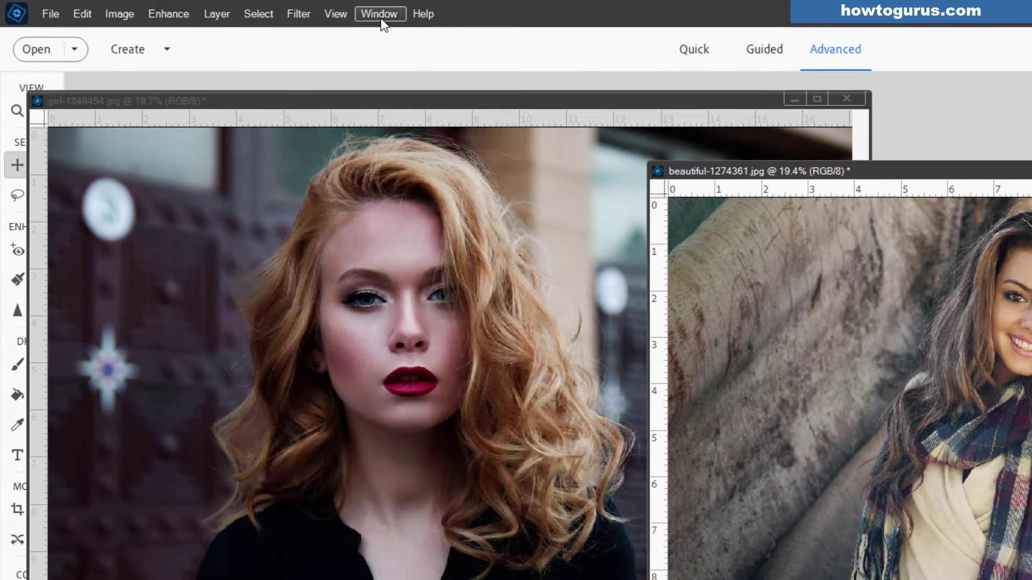
- Arrange the windows from Window > Images, then dock the redhead and brunette photos back as tabs
click(255, 9)
mouse_move(385, 35)
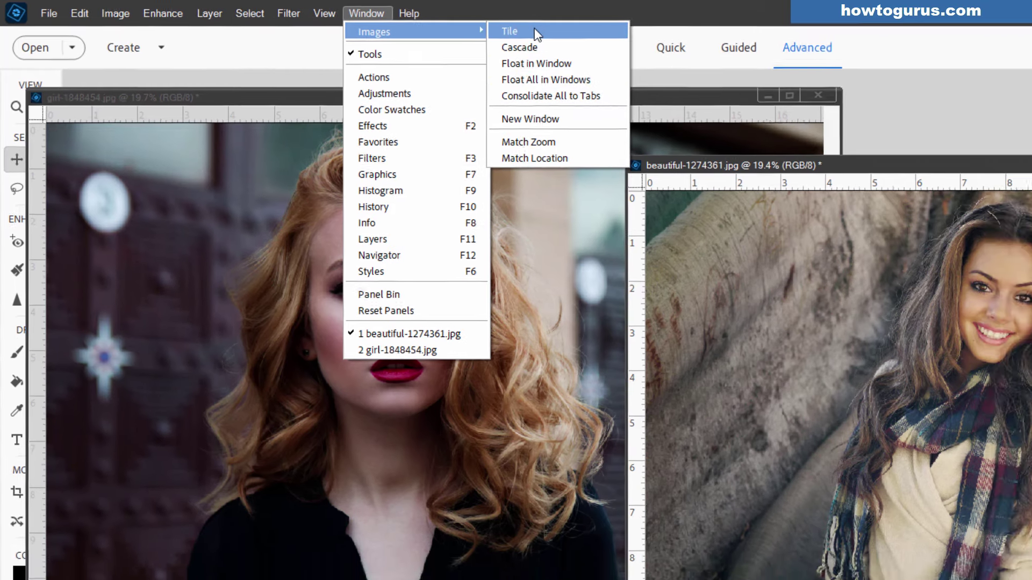
click(534, 30)
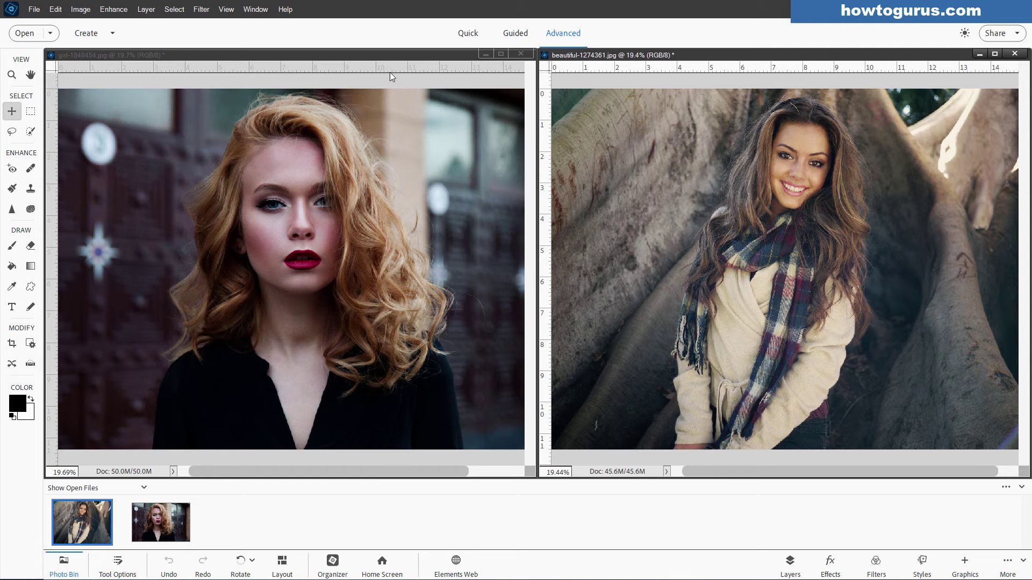
drag(378, 57, 366, 56)
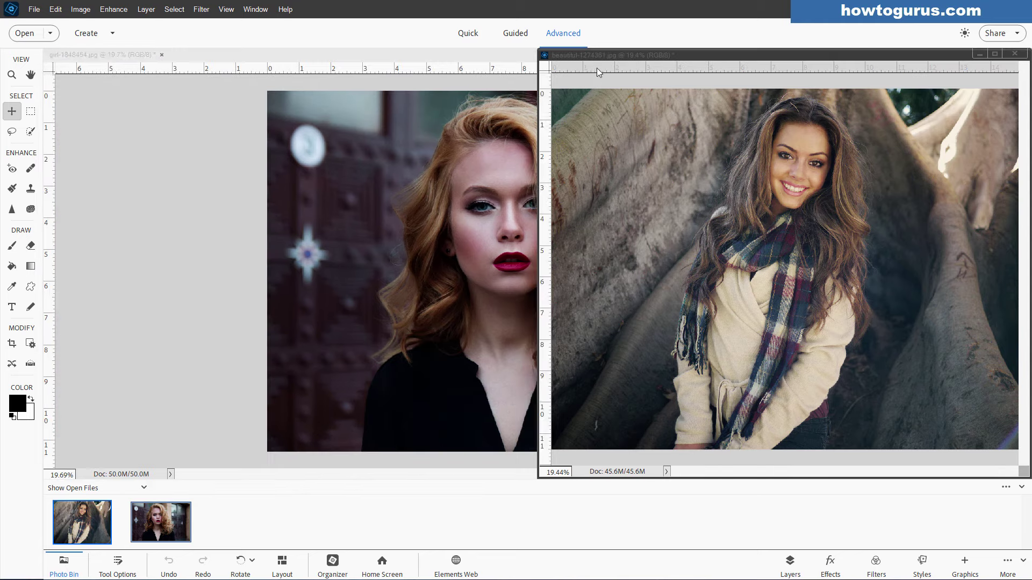
drag(673, 57, 682, 60)
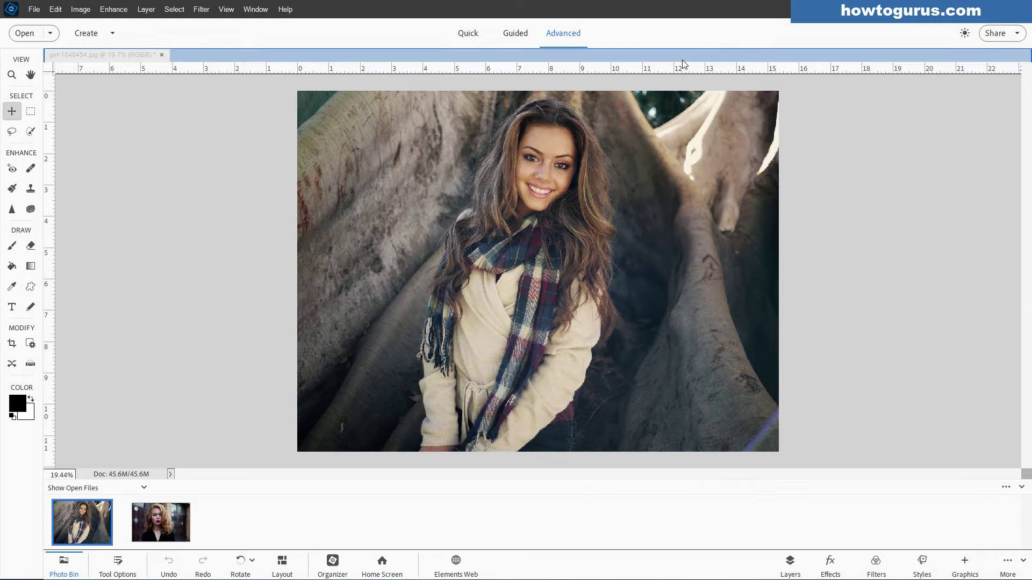
- Tile the two photos, show the Layers panel, and drag the brunette image onto the redhead document
click(256, 9)
click(262, 22)
click(355, 23)
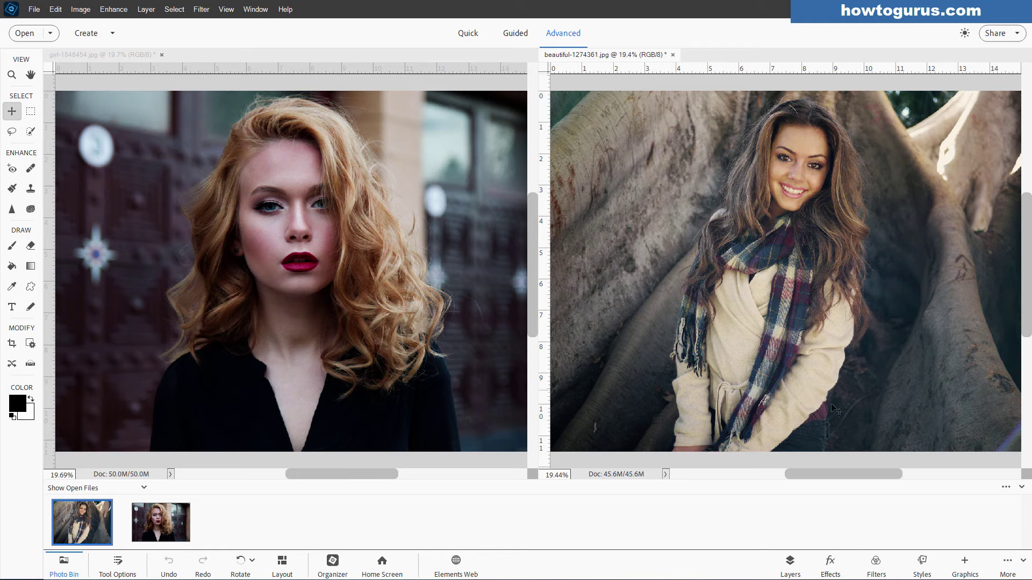
click(790, 565)
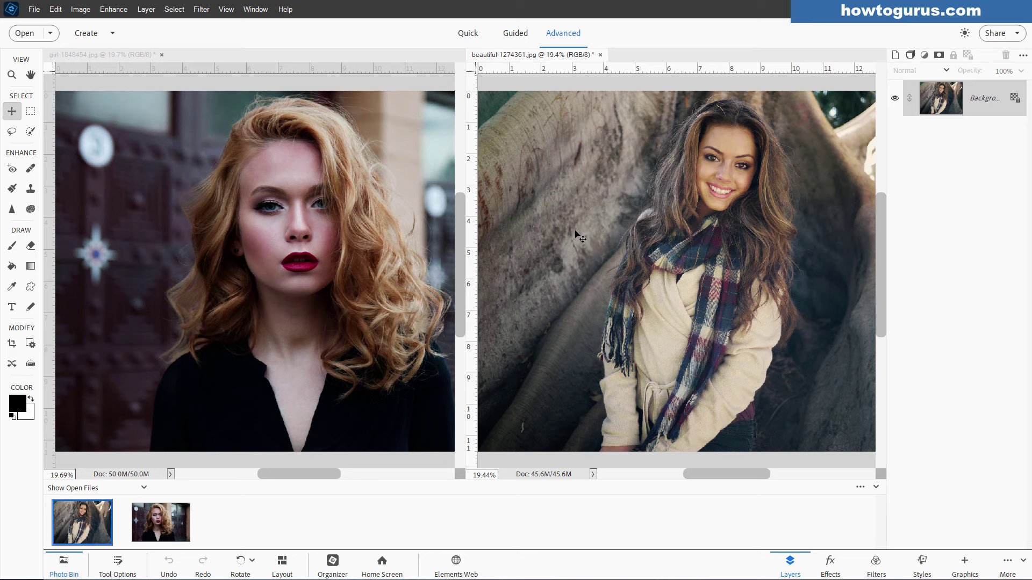
drag(629, 226, 375, 57)
drag(121, 57, 154, 104)
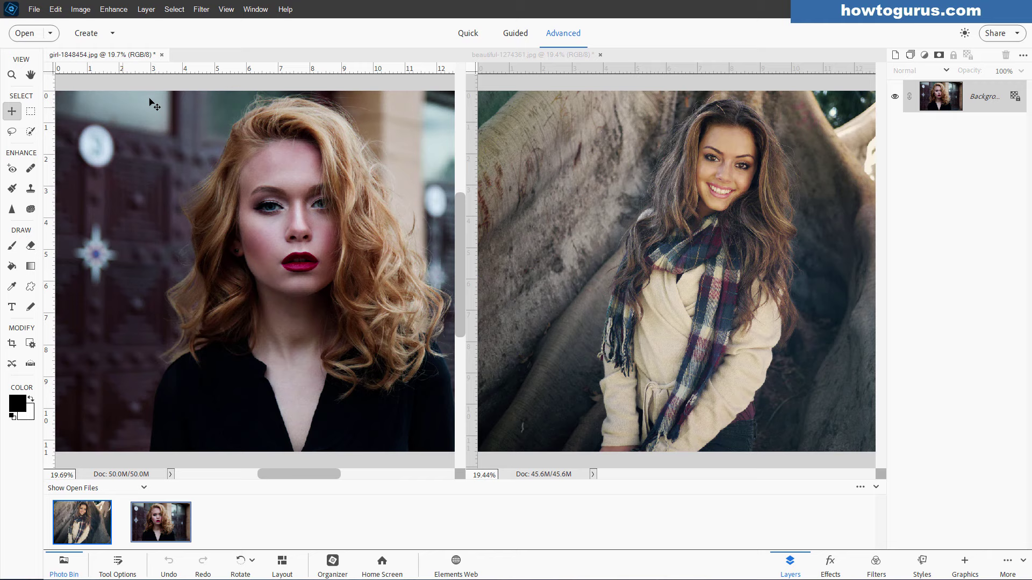
- Float the redhead photo in its own window and drag the brunette tab out to float too
click(254, 12)
mouse_move(261, 24)
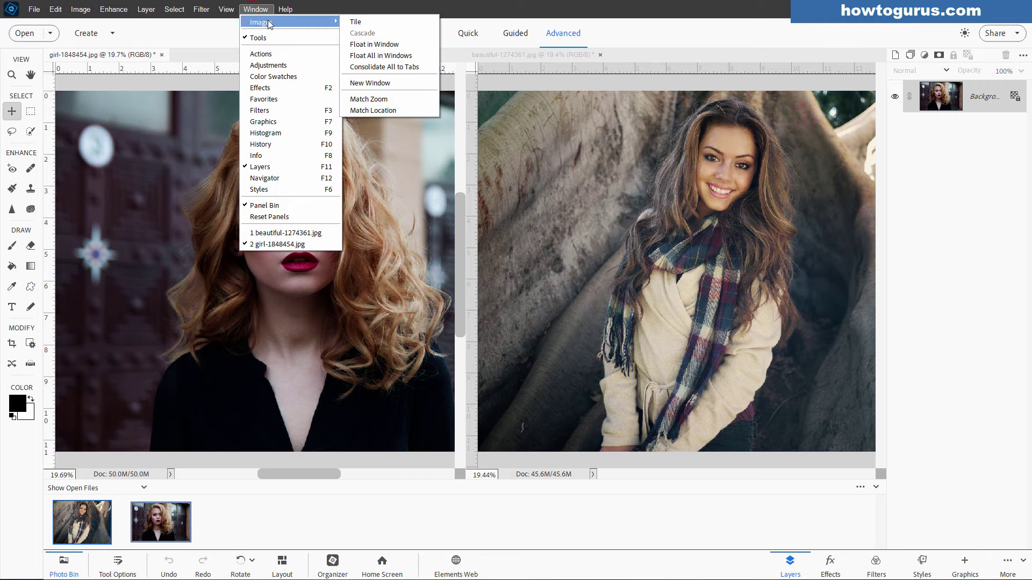
click(377, 45)
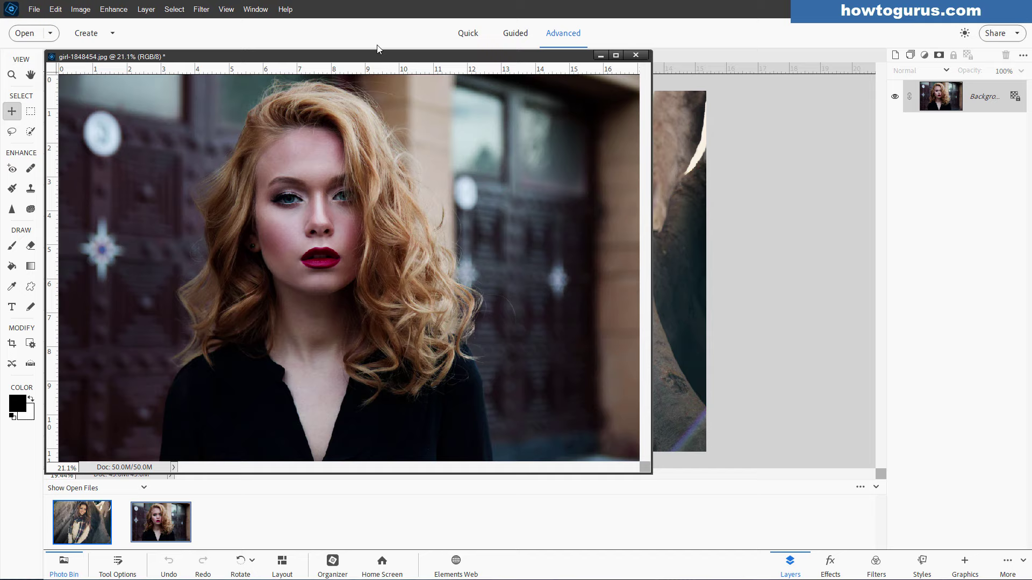
drag(388, 52, 585, 129)
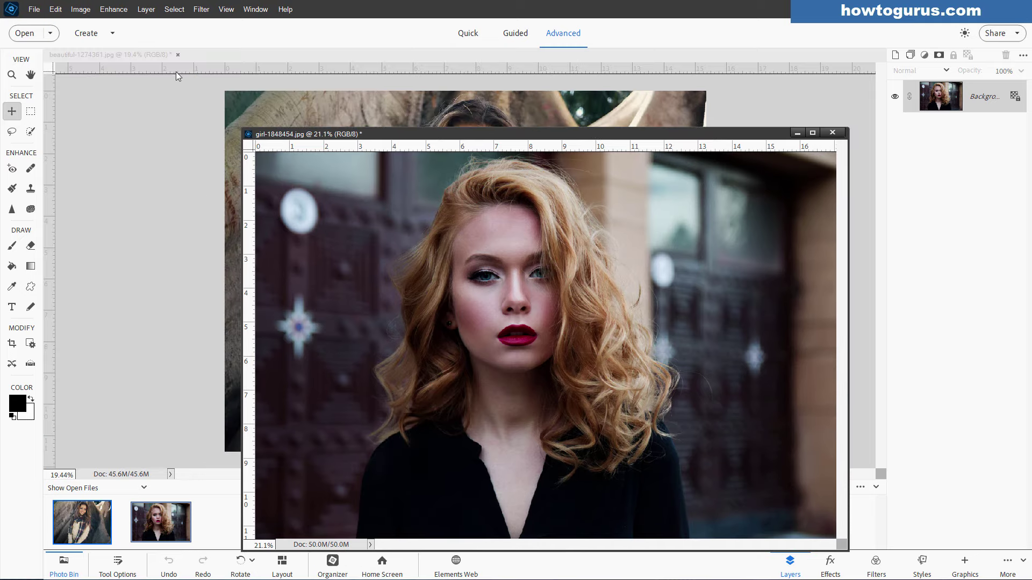
click(148, 56)
drag(149, 56, 266, 78)
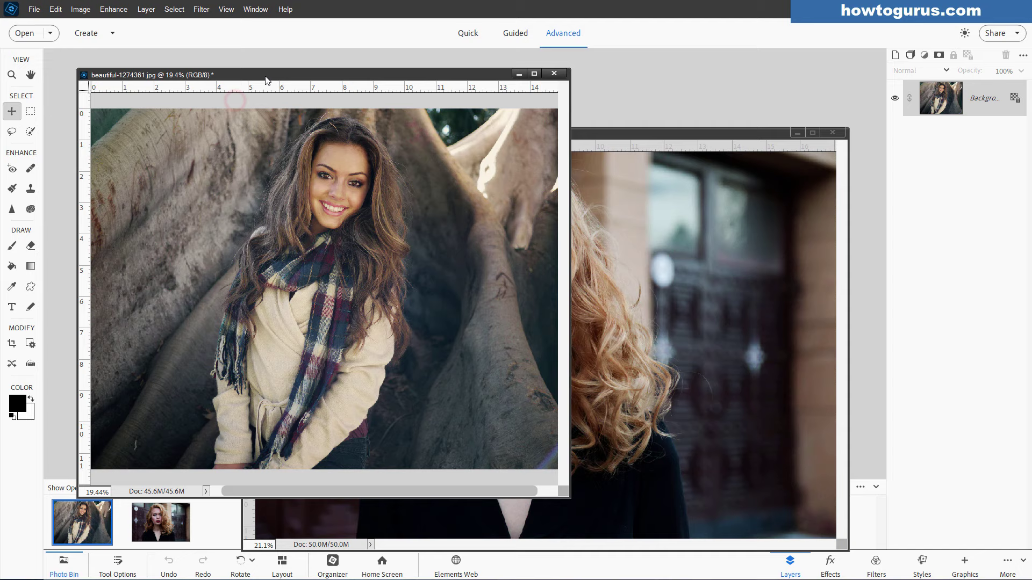
- Cascade the two photo windows and move the redhead window down and right
click(255, 9)
mouse_move(285, 22)
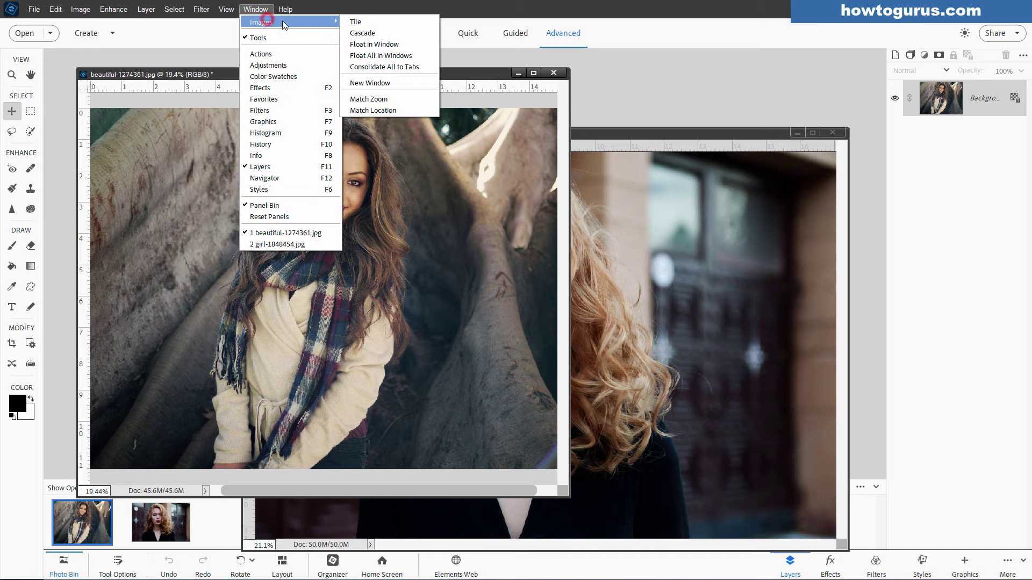
click(368, 34)
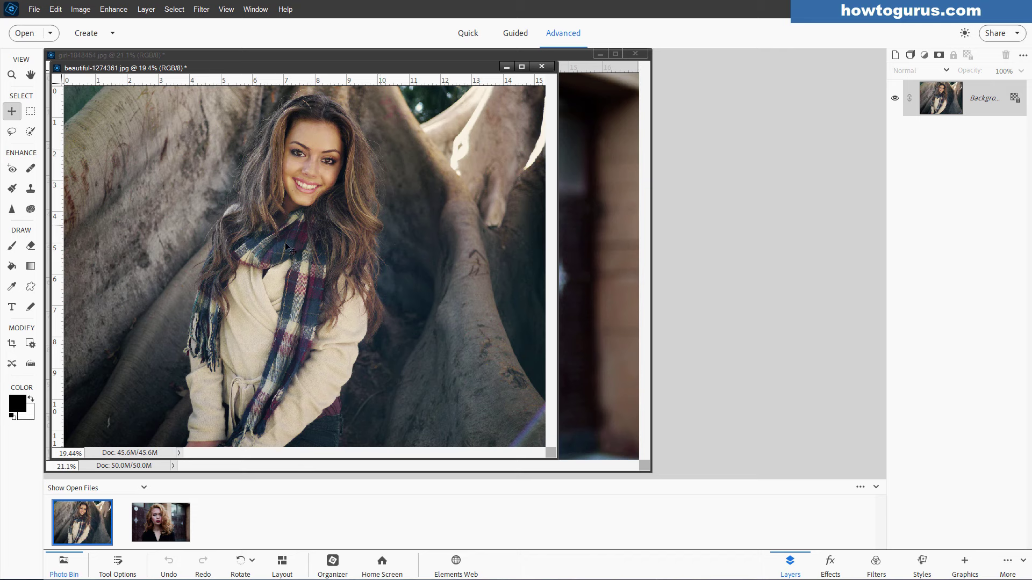
click(144, 56)
drag(316, 57, 340, 90)
click(317, 68)
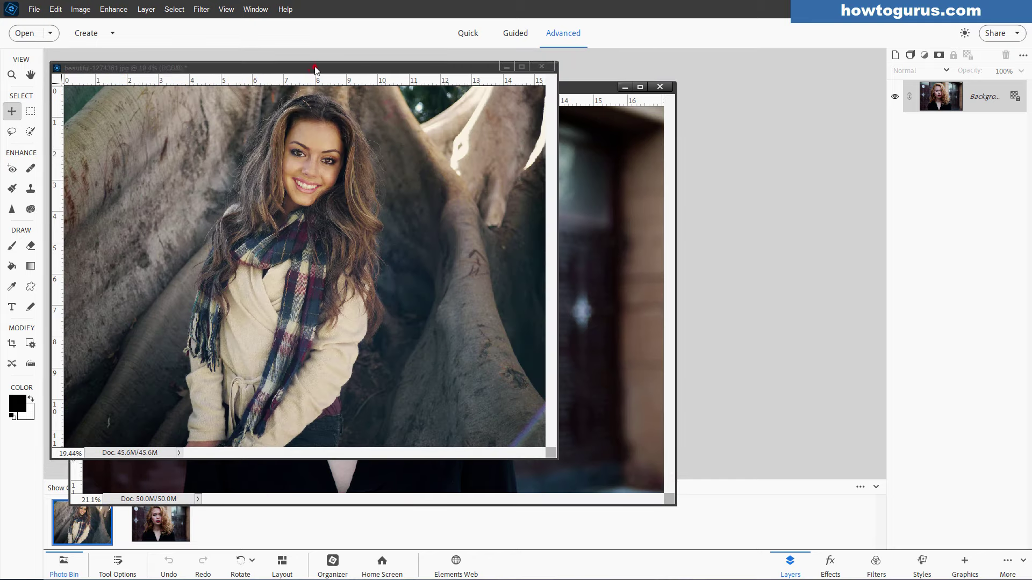
- Run Consolidate All to Tabs, then Float All in Windows, and position the brunette window
click(255, 10)
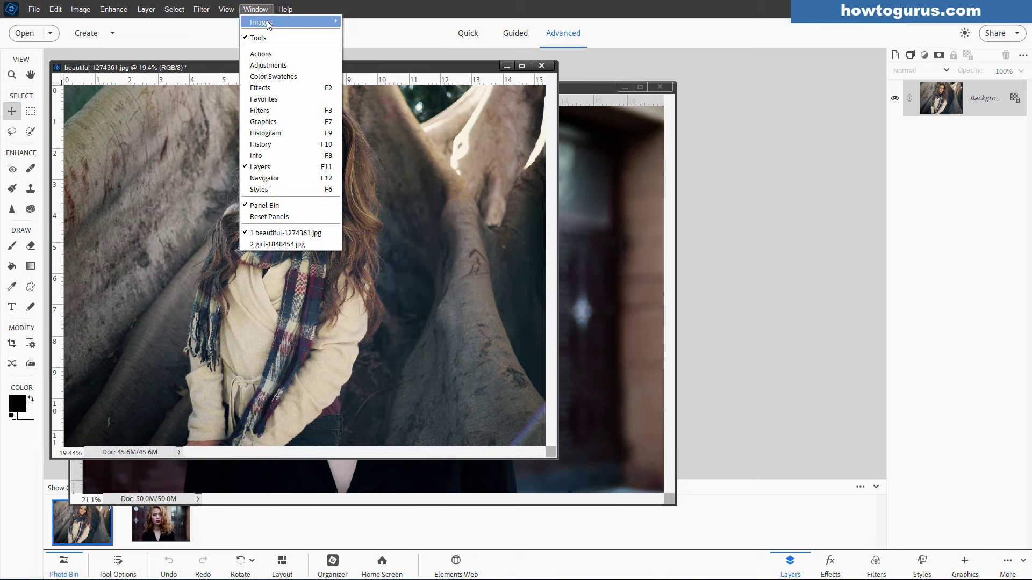
mouse_move(266, 22)
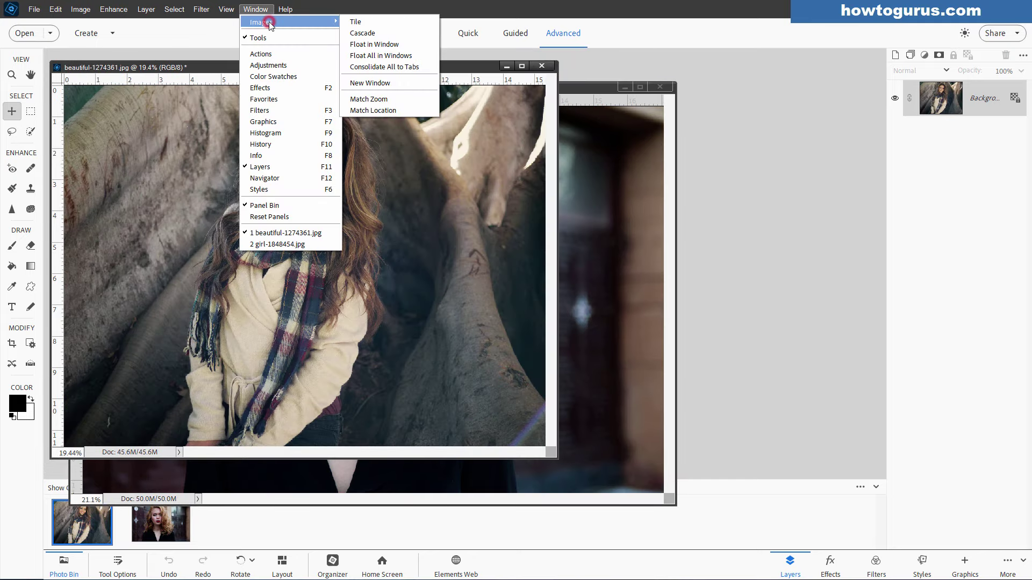
click(390, 67)
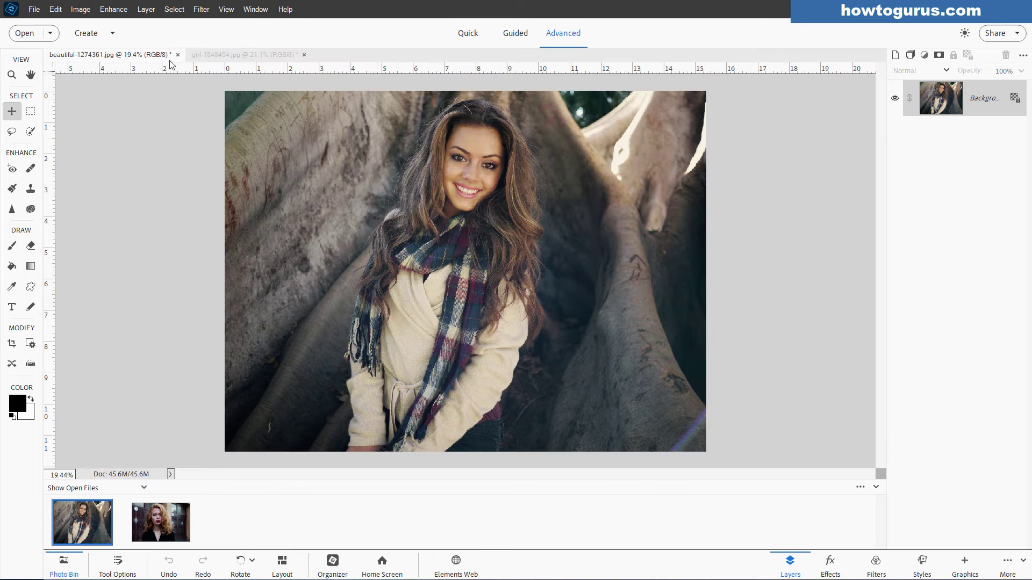
click(255, 9)
mouse_move(263, 22)
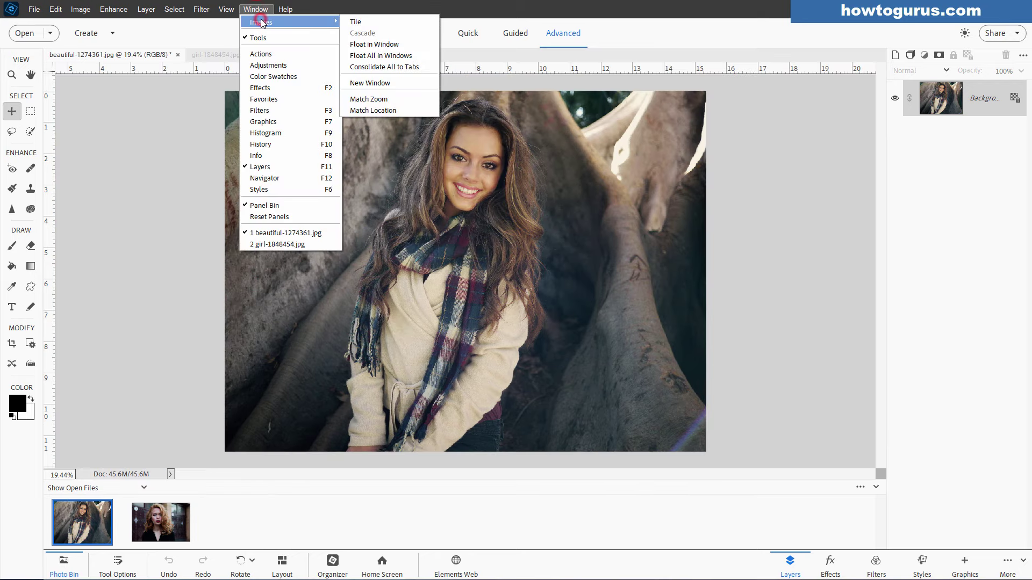
click(380, 56)
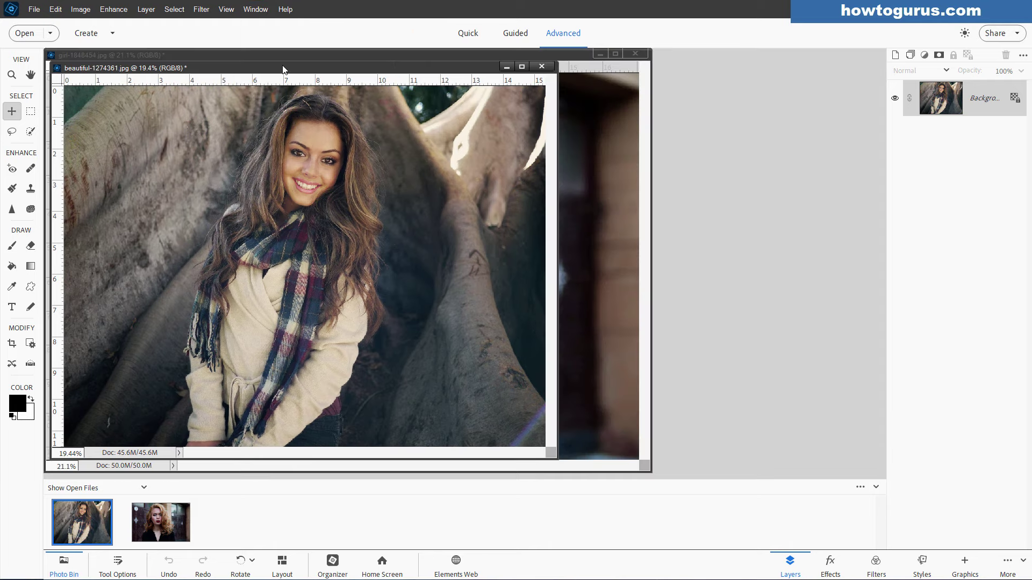
mouse_move(286, 68)
mouse_down()
mouse_move(354, 102)
mouse_move(402, 102)
mouse_up()
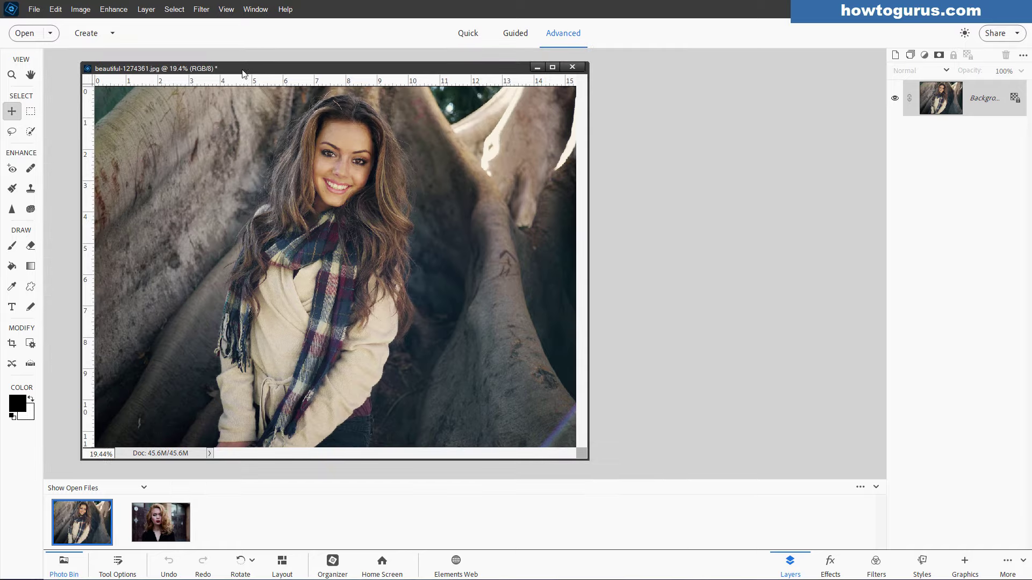
drag(244, 71, 223, 69)
- Open a New Window of beautiful-1274361.jpg and place it upper right of the original
click(251, 10)
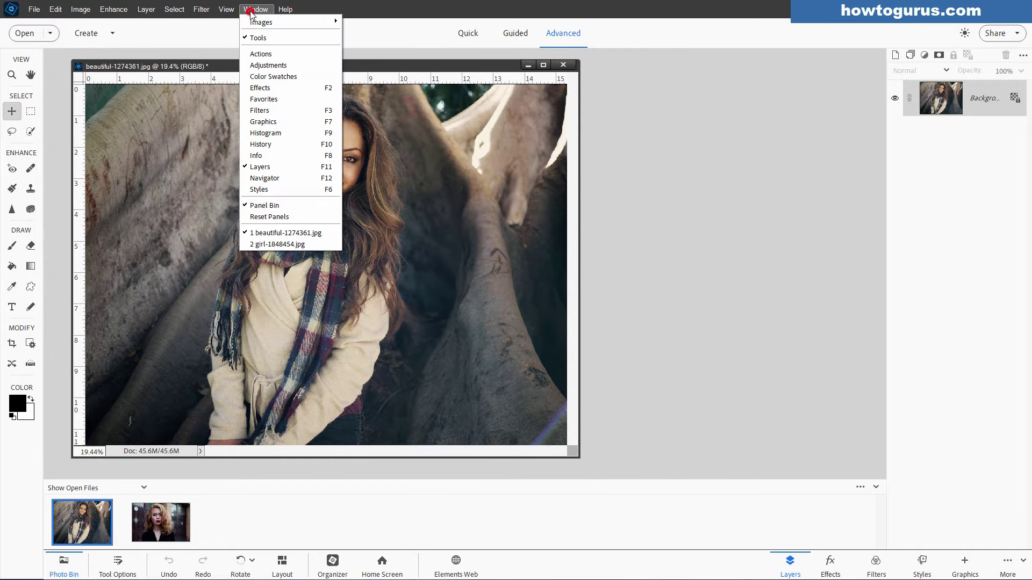
mouse_move(285, 22)
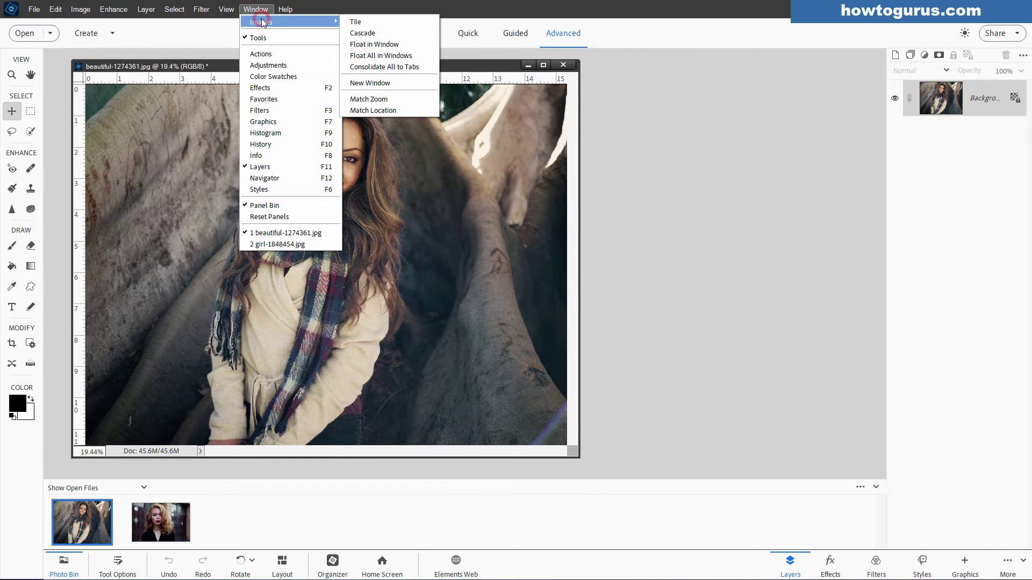
click(355, 84)
drag(337, 71, 771, 178)
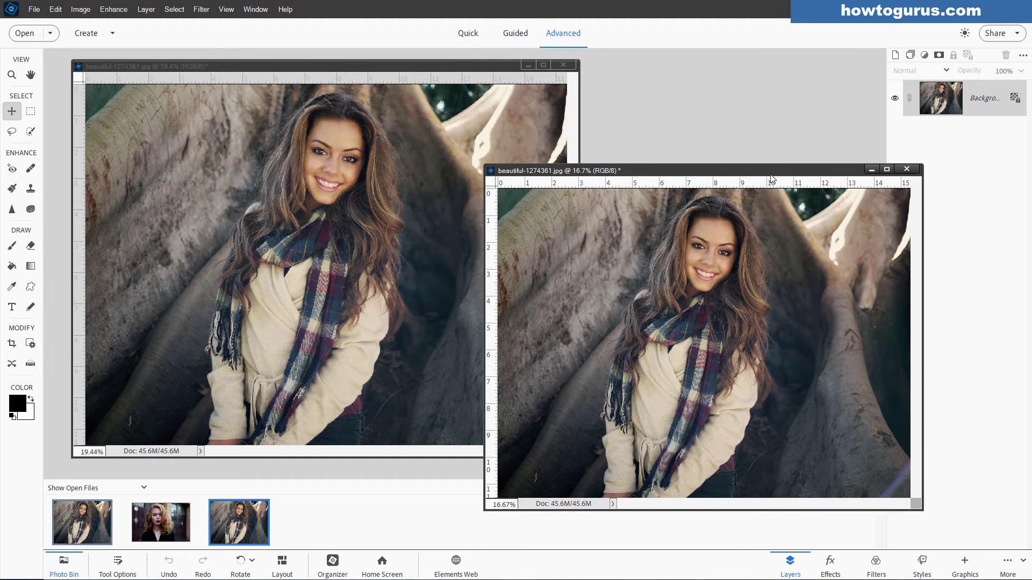
drag(647, 170, 739, 134)
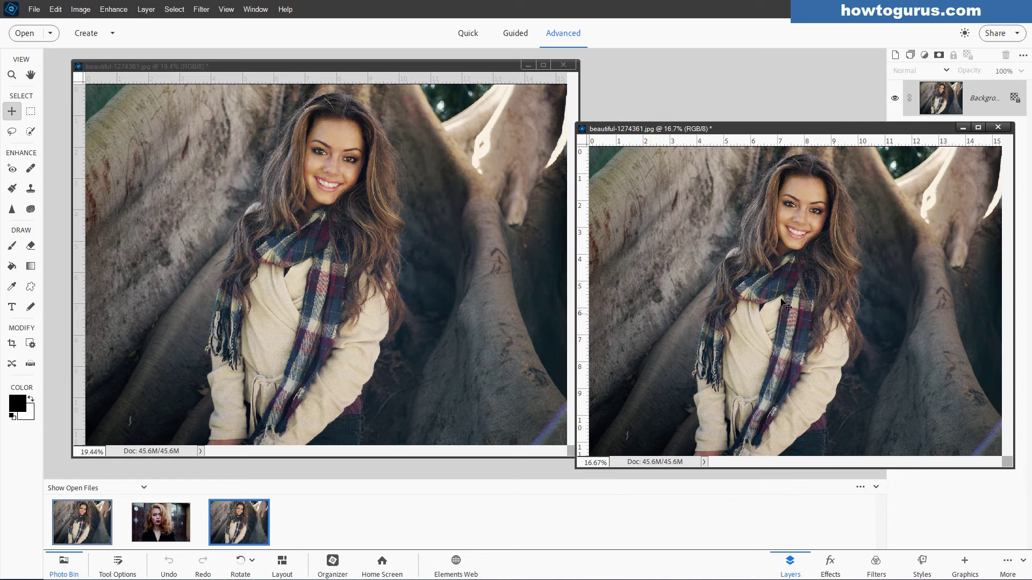
click(333, 77)
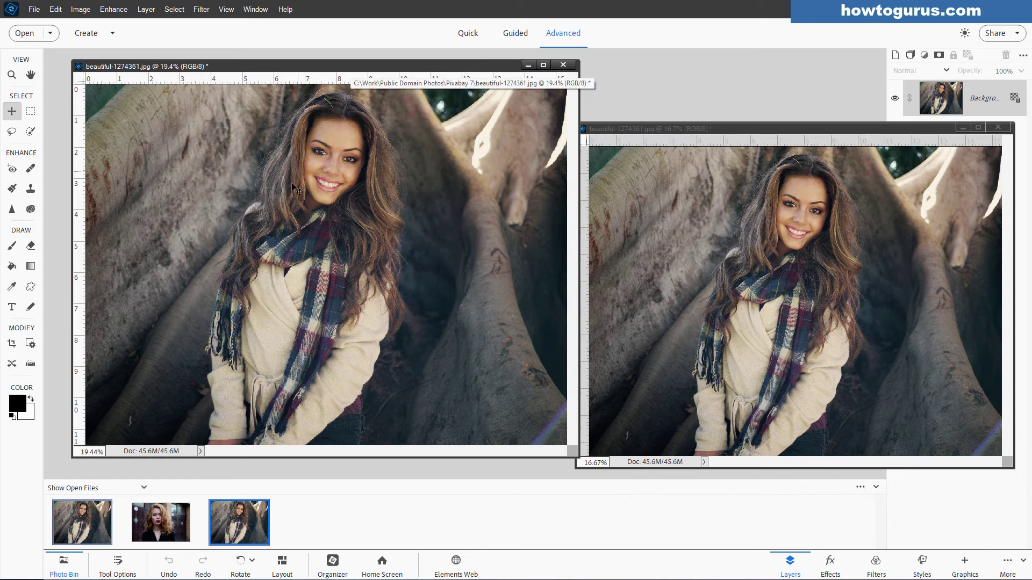
- Zoom the original window to 50% on the woman's face, narrow it, and return to Move
click(12, 75)
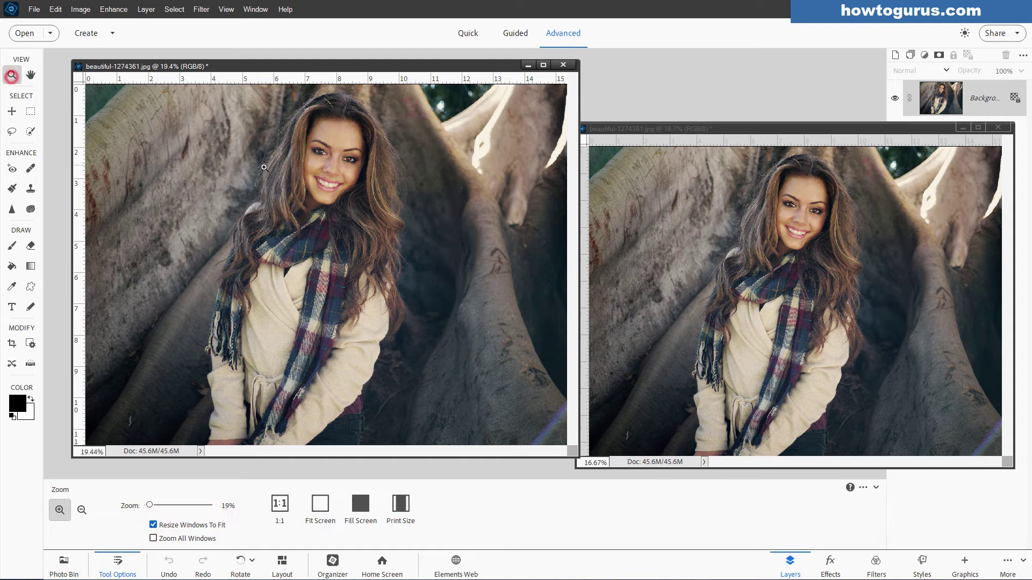
click(329, 156)
click(330, 154)
click(365, 166)
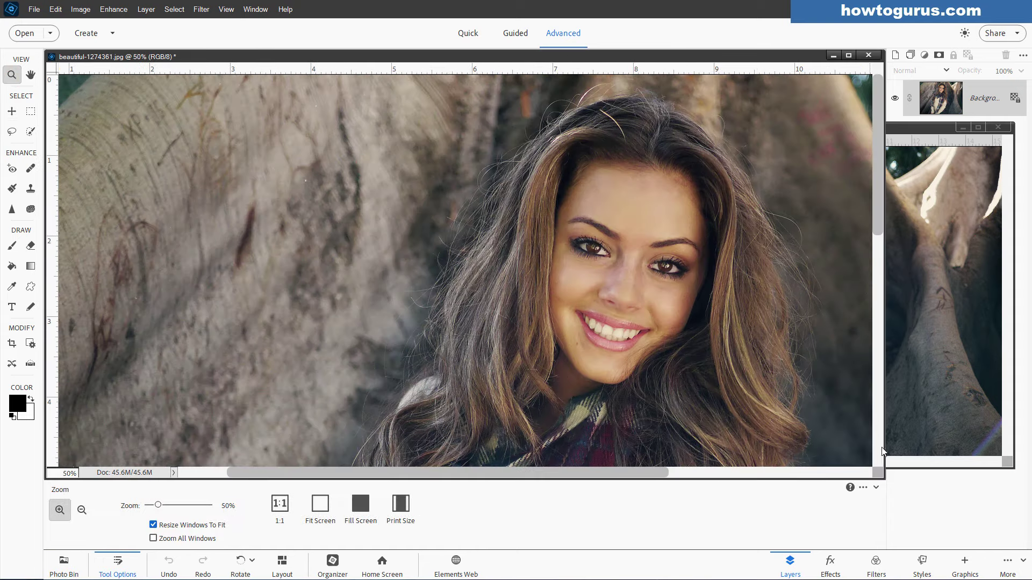
drag(882, 479, 446, 492)
drag(228, 487, 298, 484)
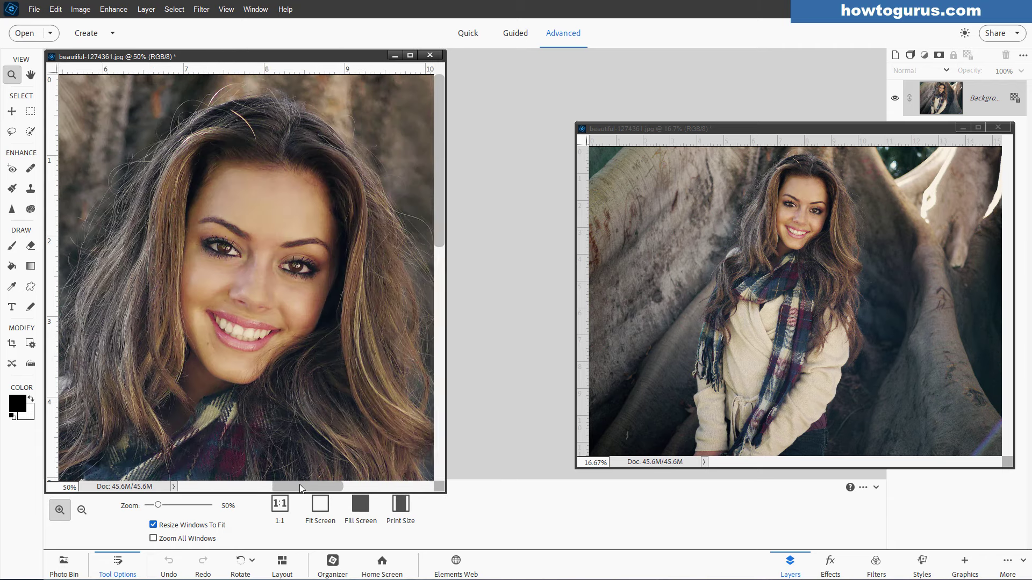
click(12, 111)
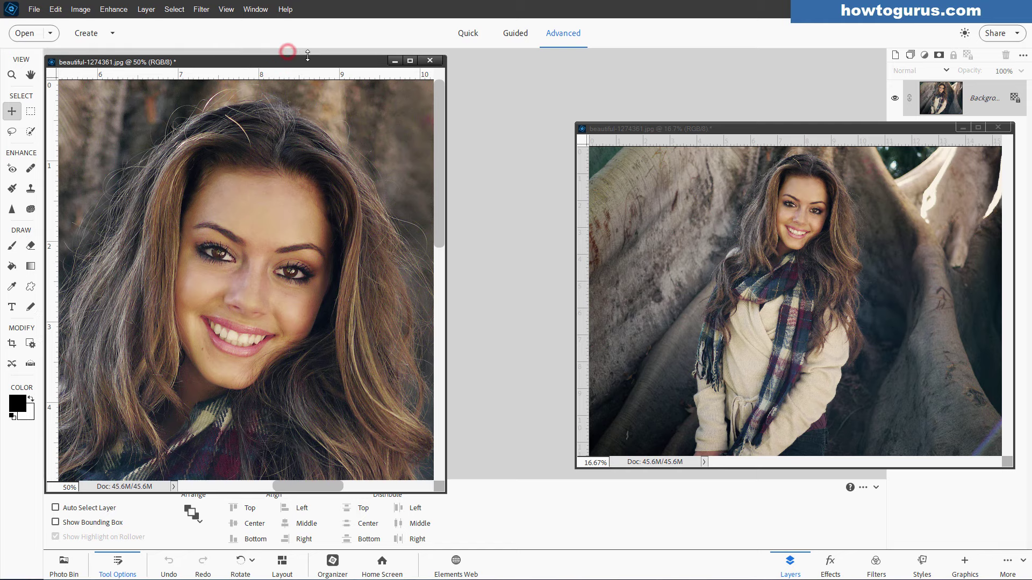
drag(290, 55, 332, 66)
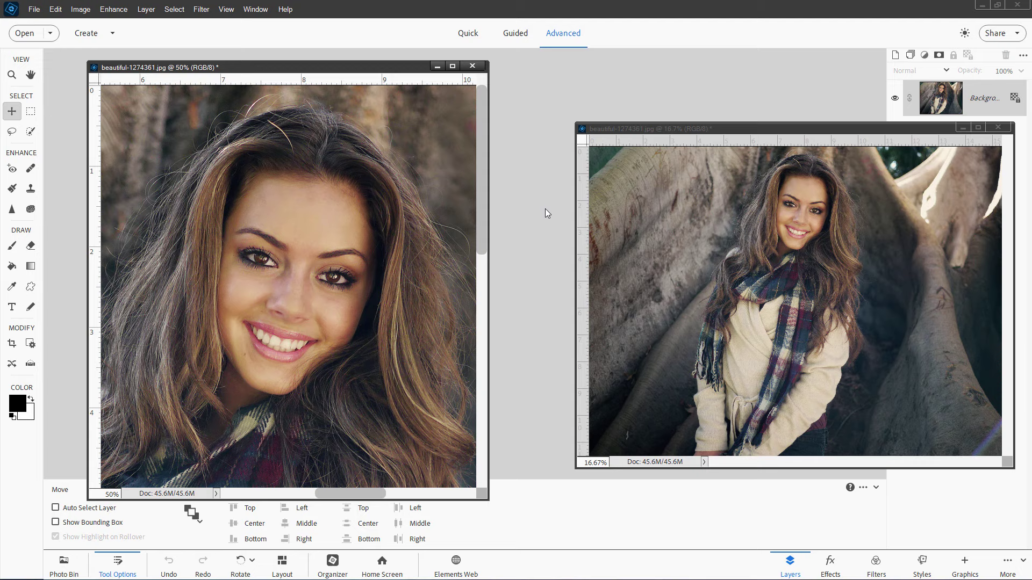
- Restore down Elements and reposition the zoomed and full-photo windows, raising the full-photo one
click(997, 5)
mouse_move(314, 9)
mouse_down()
mouse_move(365, 15)
mouse_move(323, 18)
mouse_up()
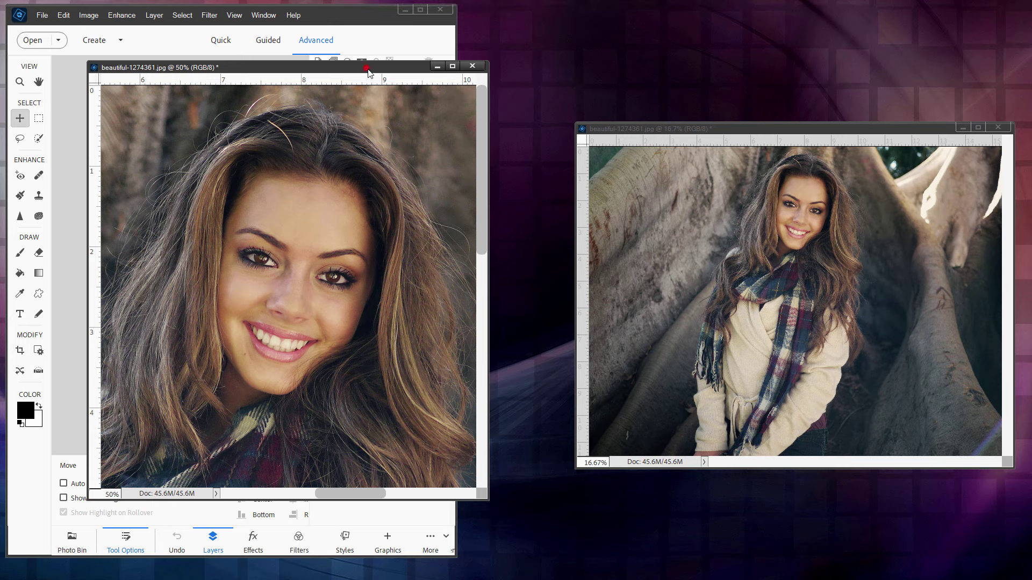
drag(368, 71, 423, 76)
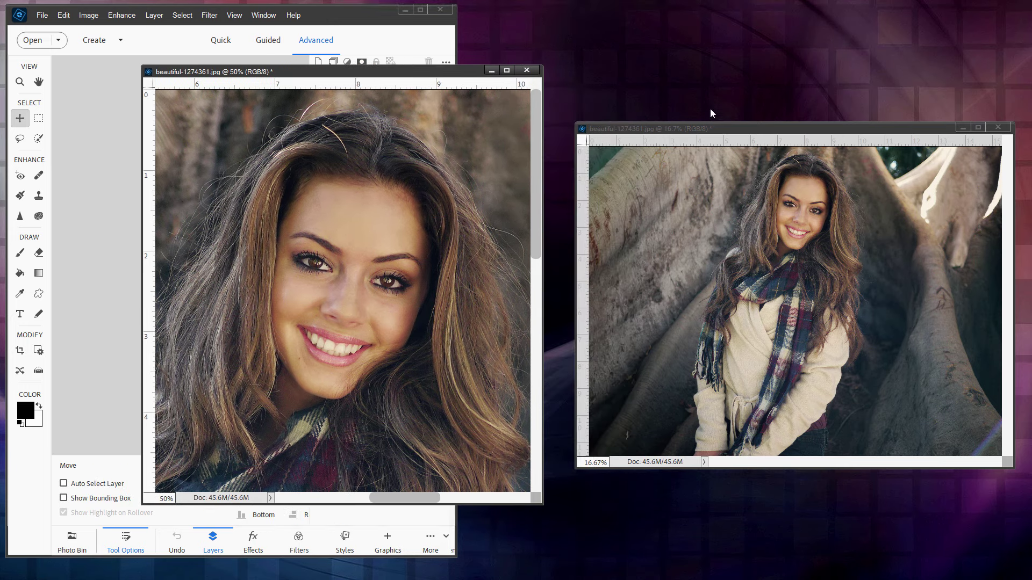
drag(765, 131, 765, 53)
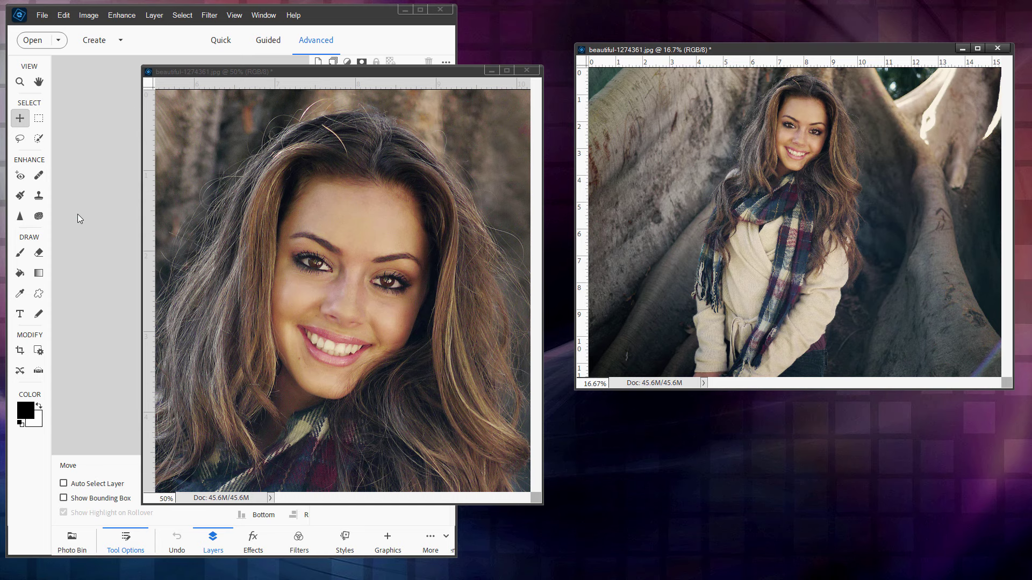
drag(421, 76, 752, 186)
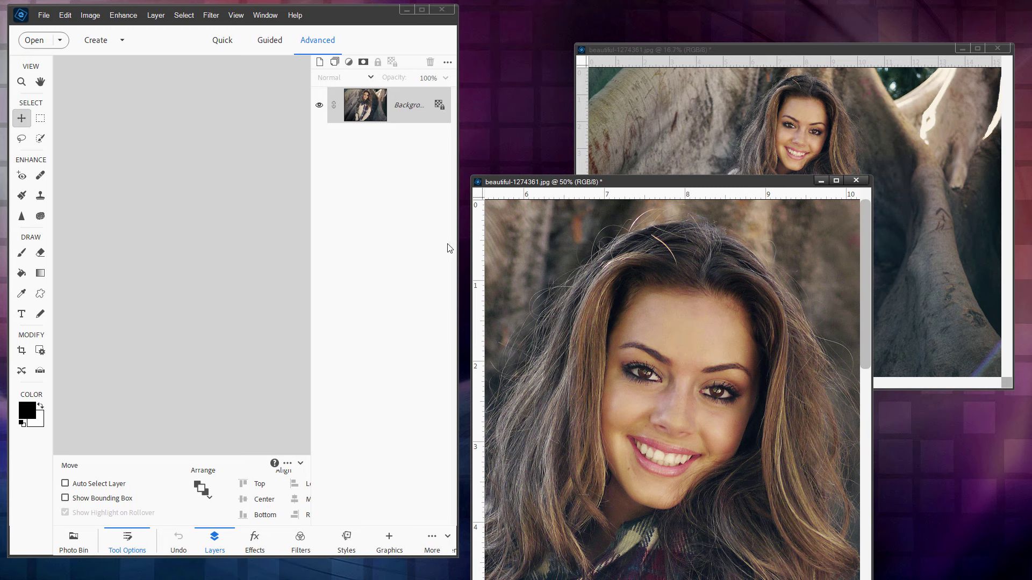
- Narrow and shift the Elements window, maximize it again, and dock the 50% view as a tab
drag(457, 245, 266, 245)
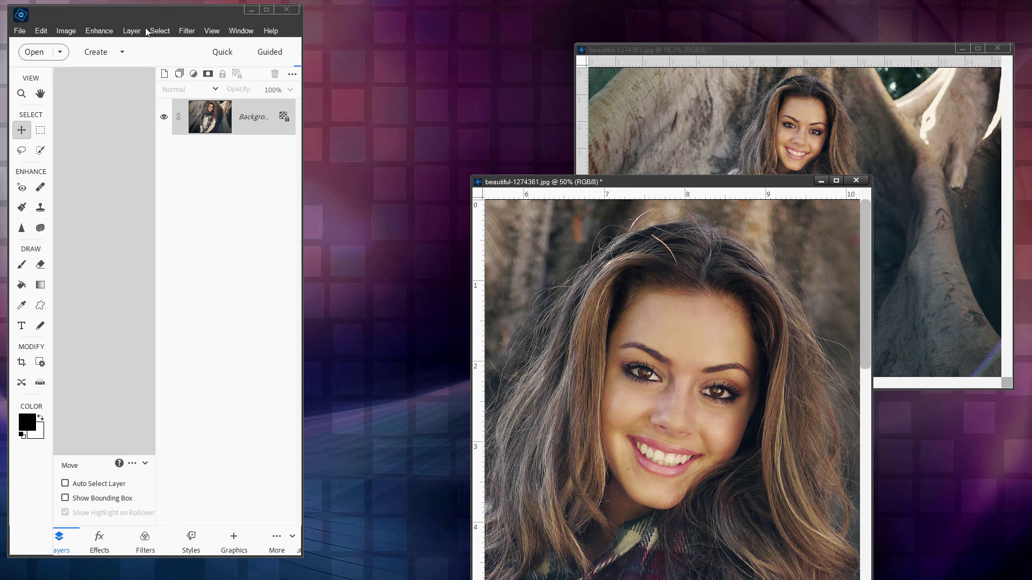
drag(161, 16, 187, 18)
drag(650, 184, 491, 96)
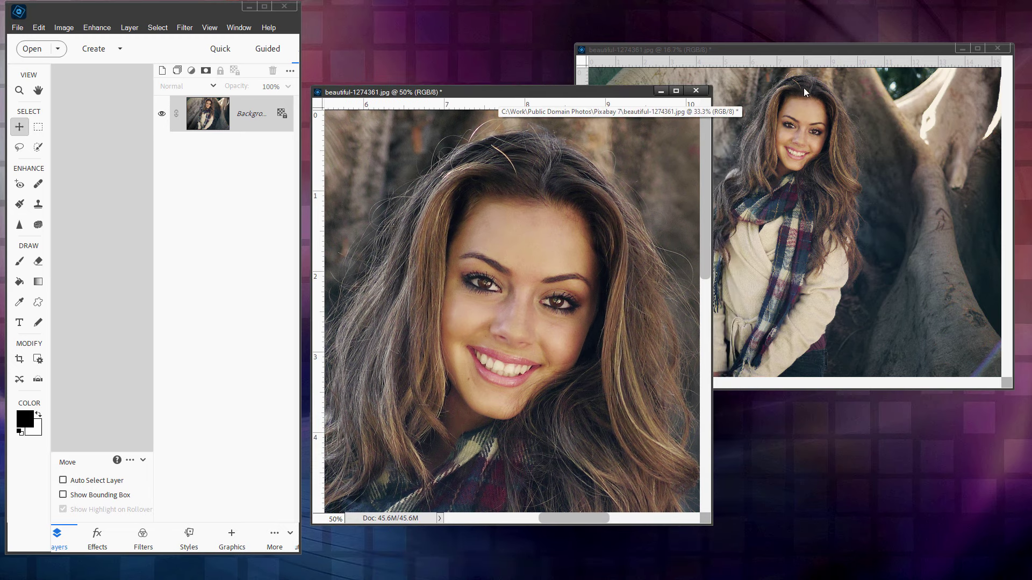
mouse_move(800, 50)
mouse_down()
mouse_move(804, 154)
mouse_move(794, 46)
mouse_up()
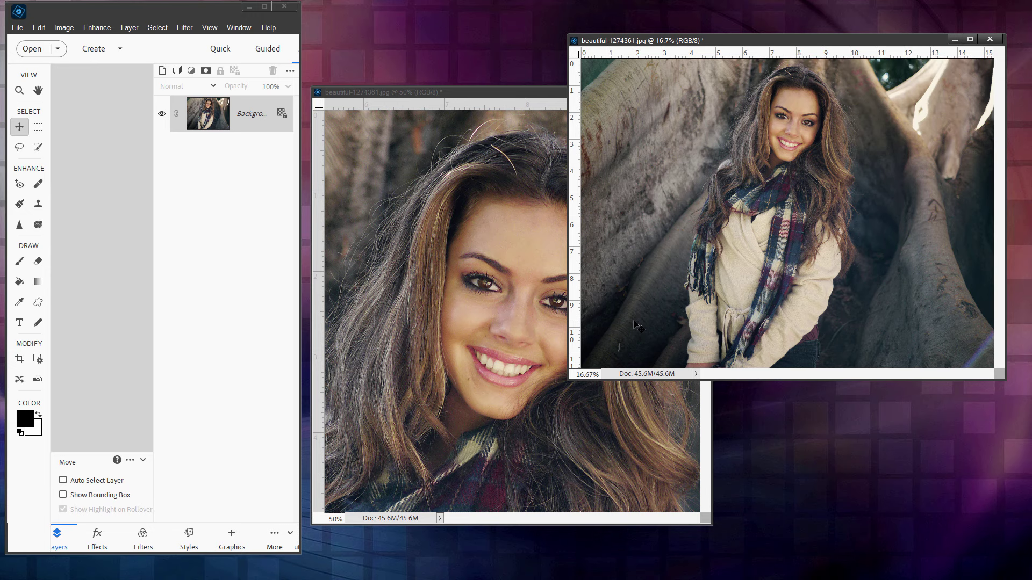
click(264, 6)
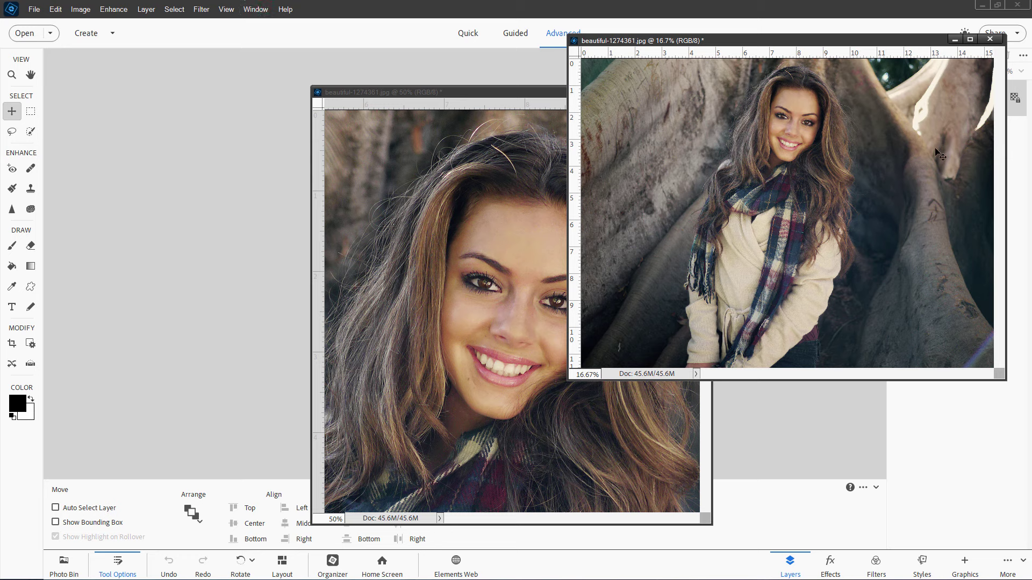
drag(459, 94, 266, 54)
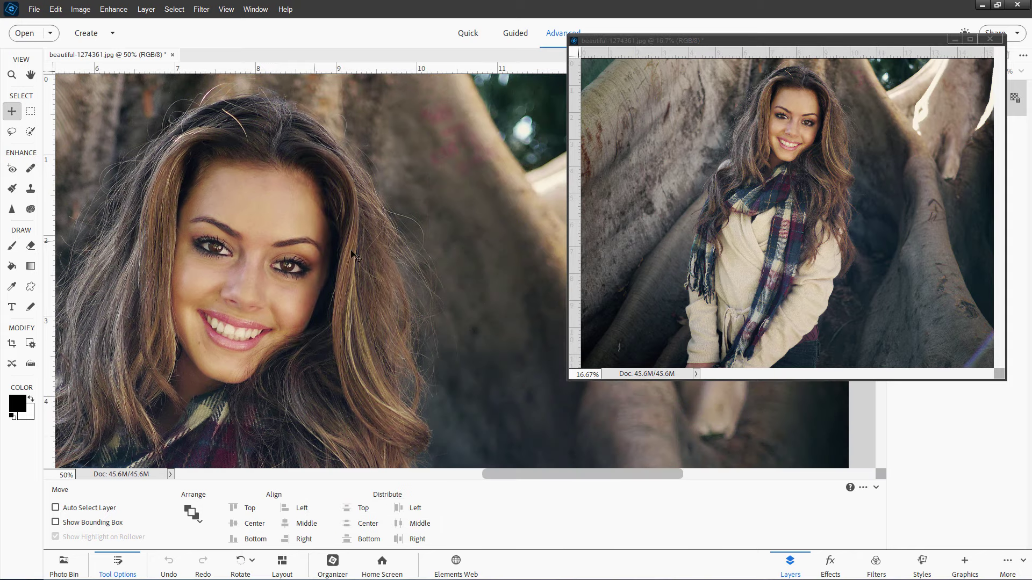
- With Elements restored down, shift the floating 16.7% window slightly left, then maximize Elements
click(997, 5)
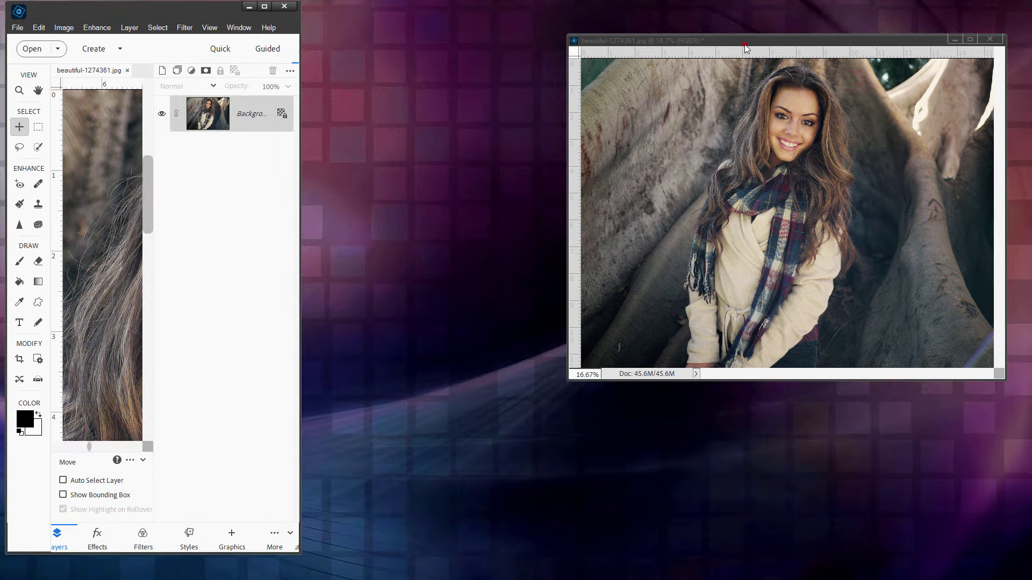
drag(744, 45, 710, 49)
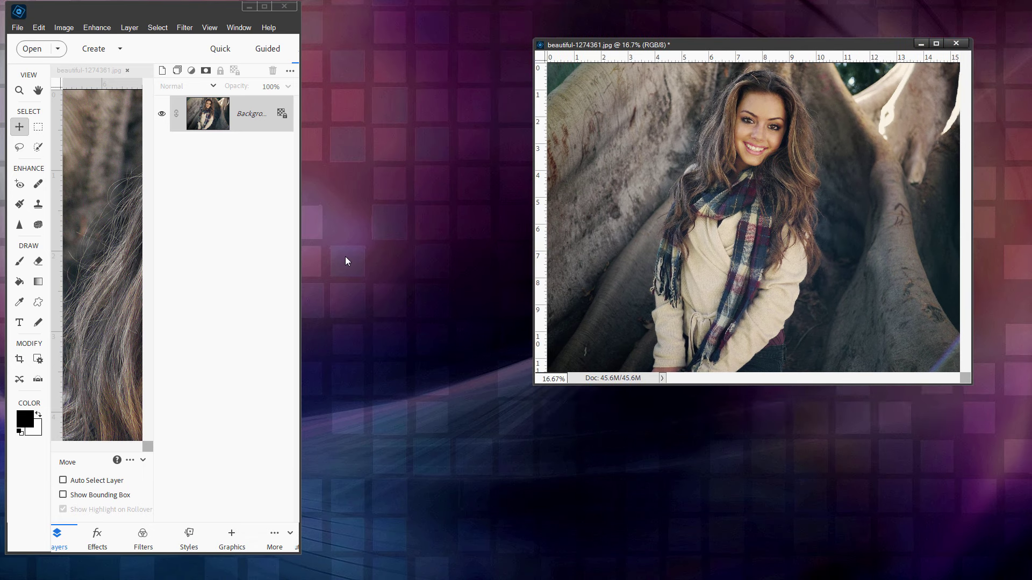
key(super+Up)
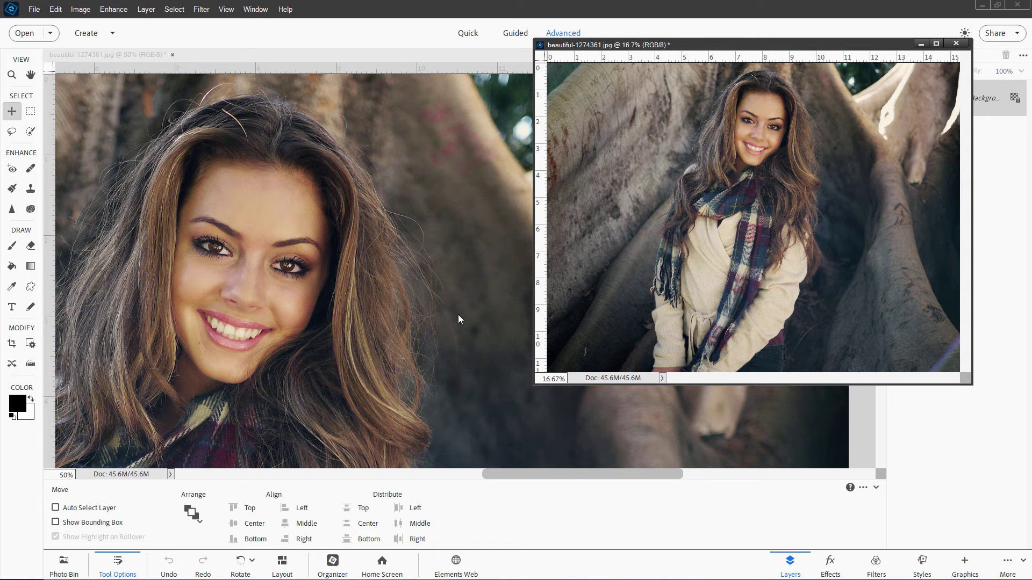
- Dock the floating 16.7% full-photo window as a second tab beside the 50% view
click(273, 57)
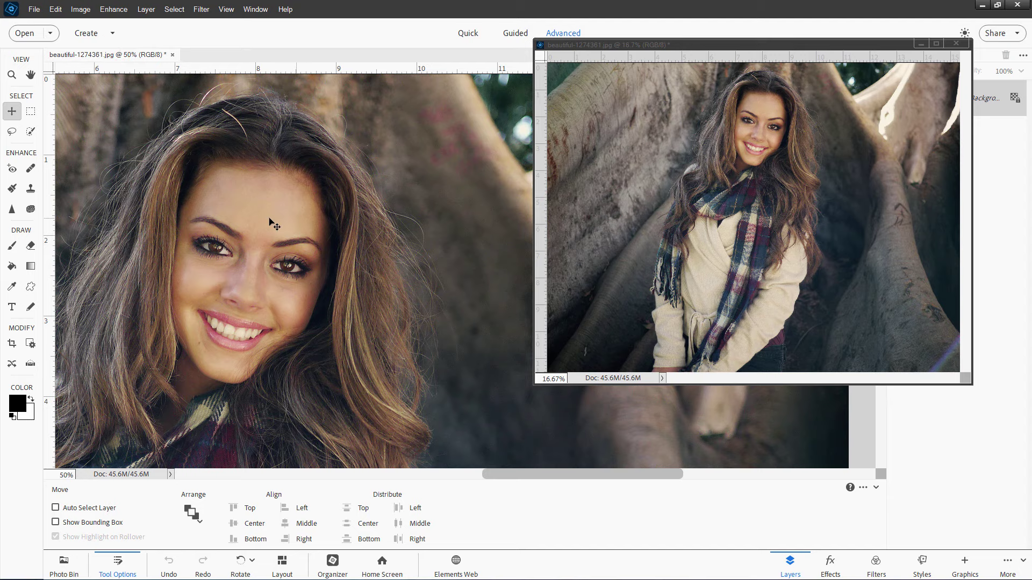
drag(688, 45, 651, 70)
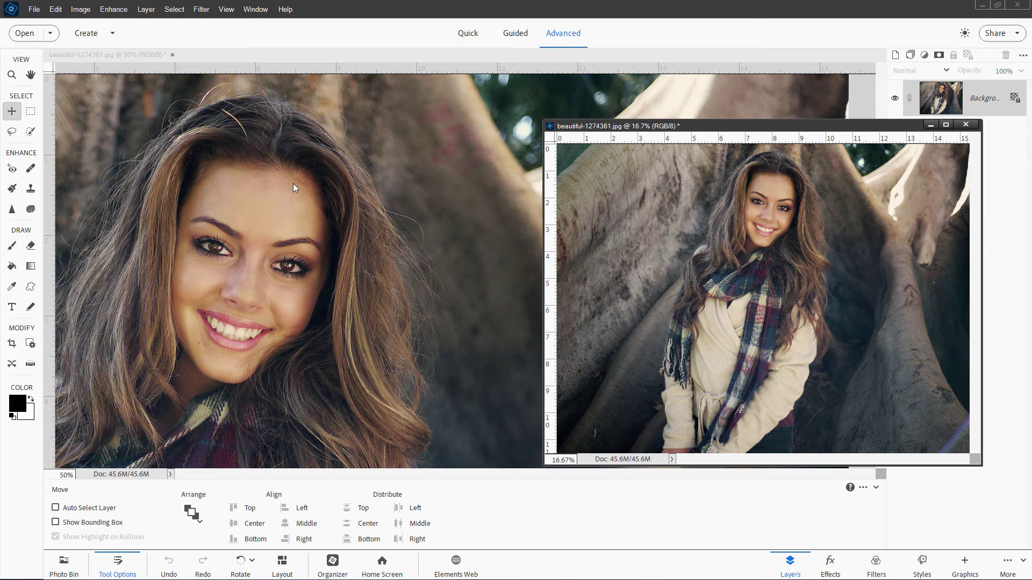
drag(711, 131, 190, 47)
- Pull the 16.7% tab back out into a floating window placed lower on the right
click(112, 55)
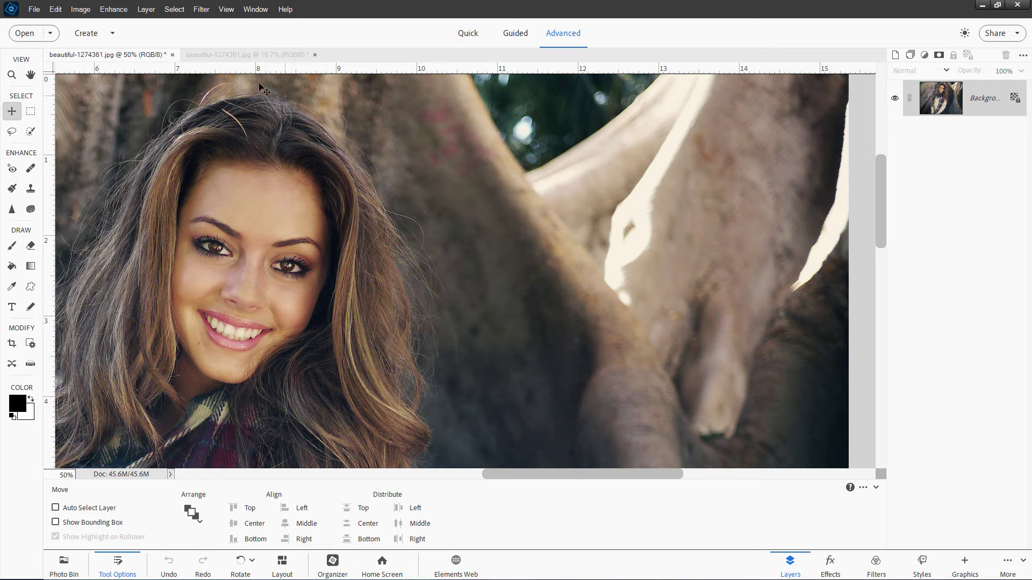
click(252, 55)
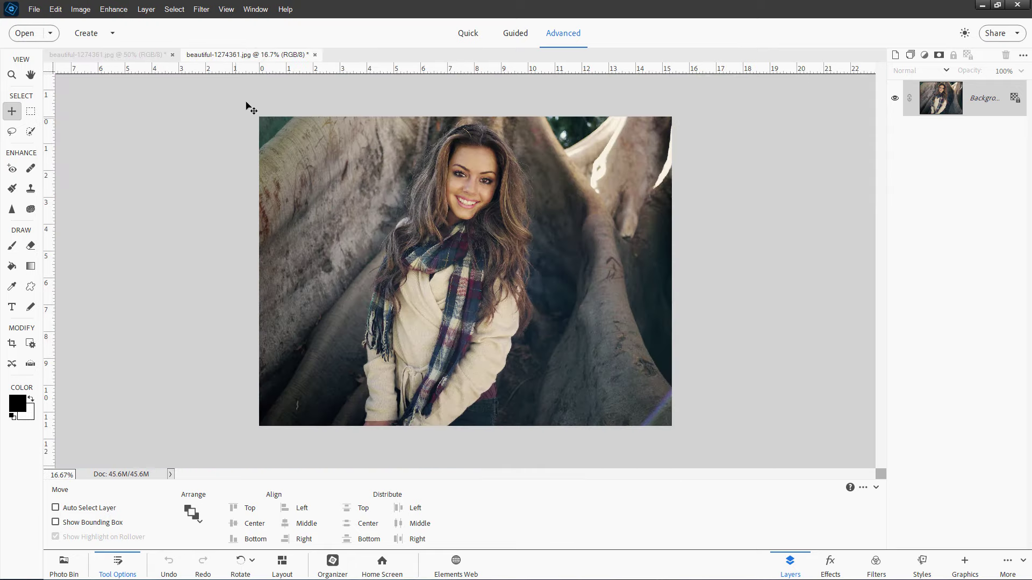
drag(252, 55, 491, 219)
drag(565, 214, 738, 202)
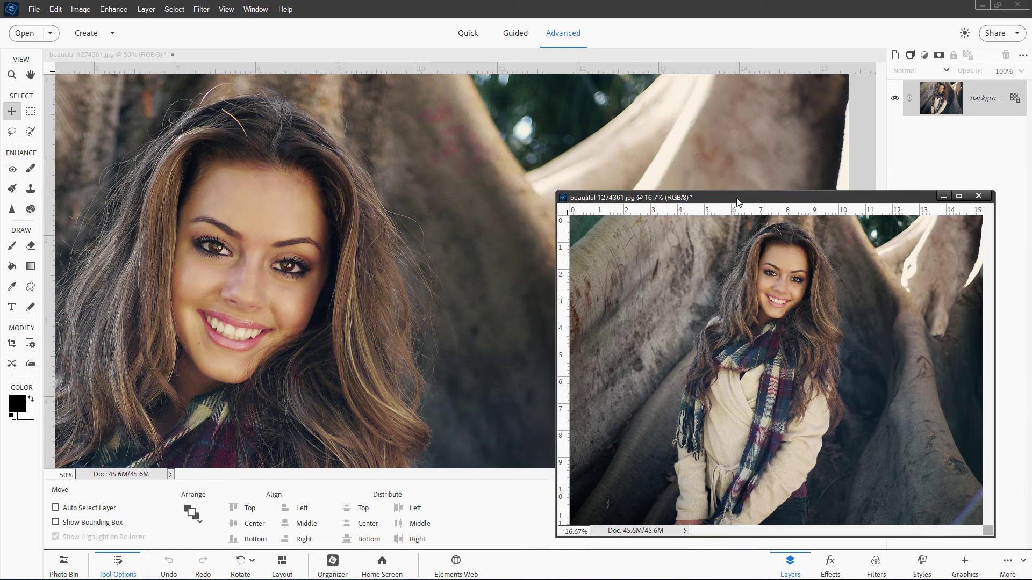